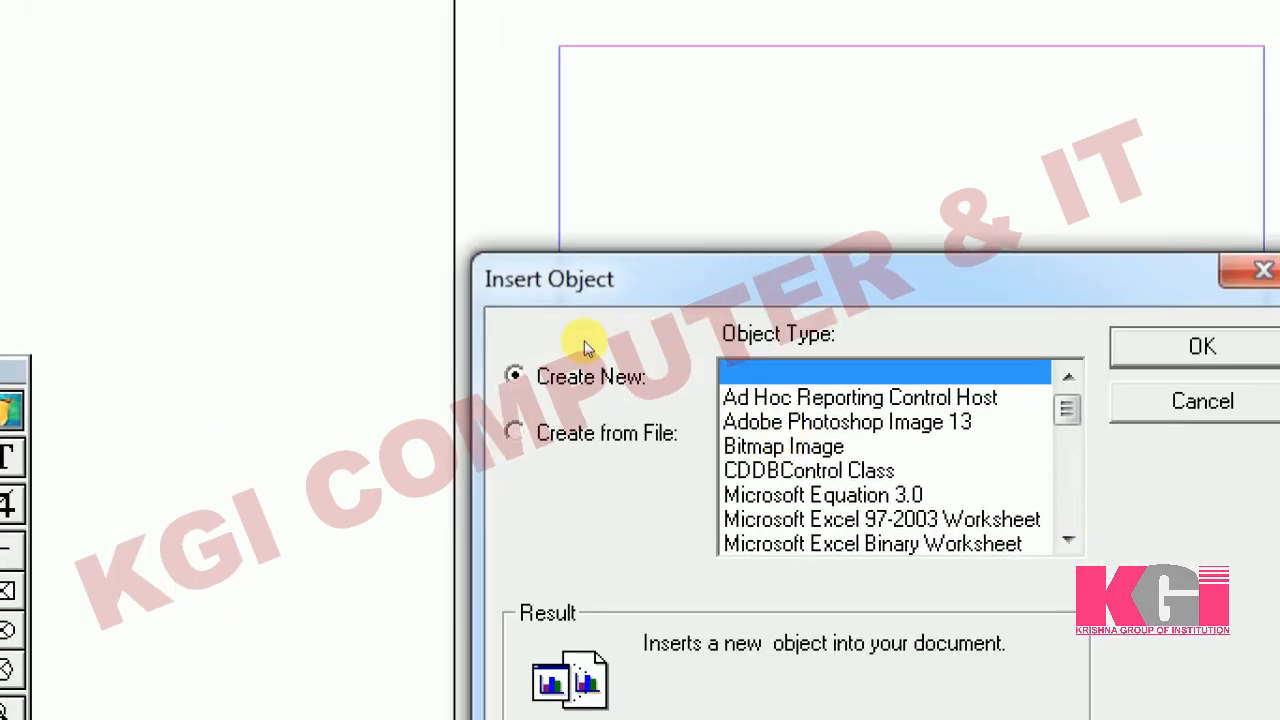
- Insert a new Microsoft Equation 3.0 object and enter (a+b)2=a2+b2+2ab in it
key("m")
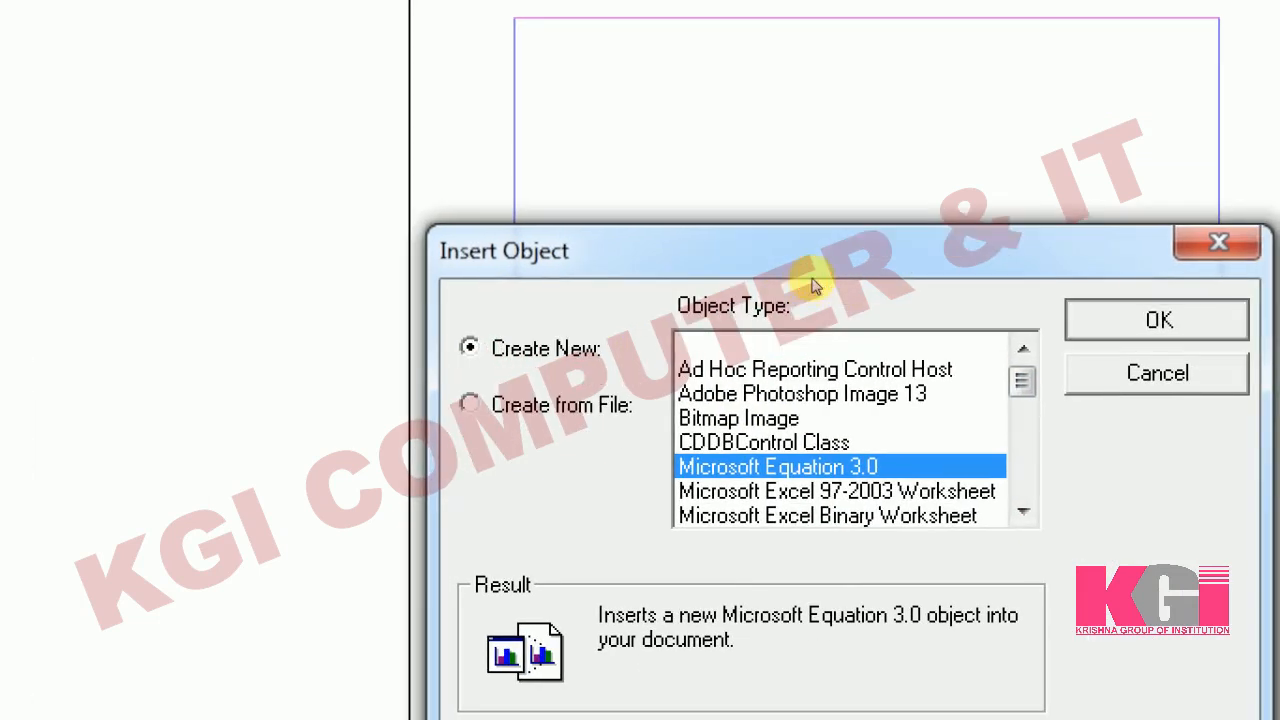
key("Return")
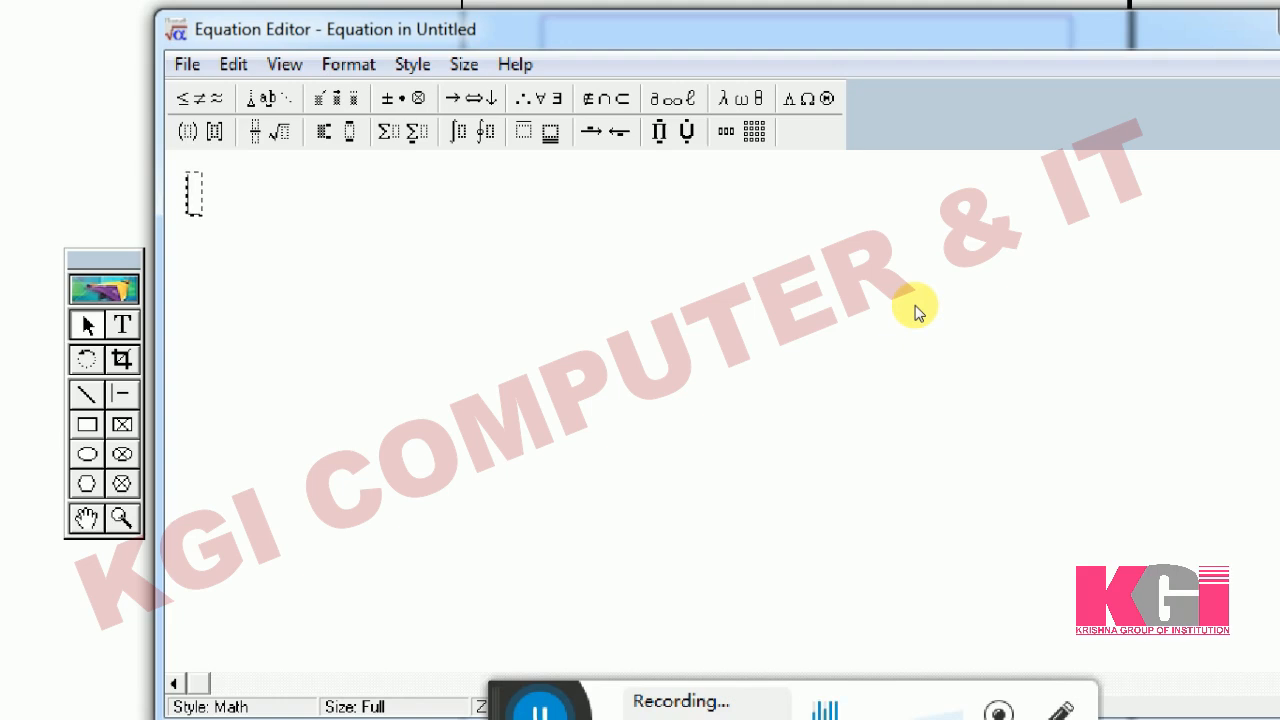
type("(a")
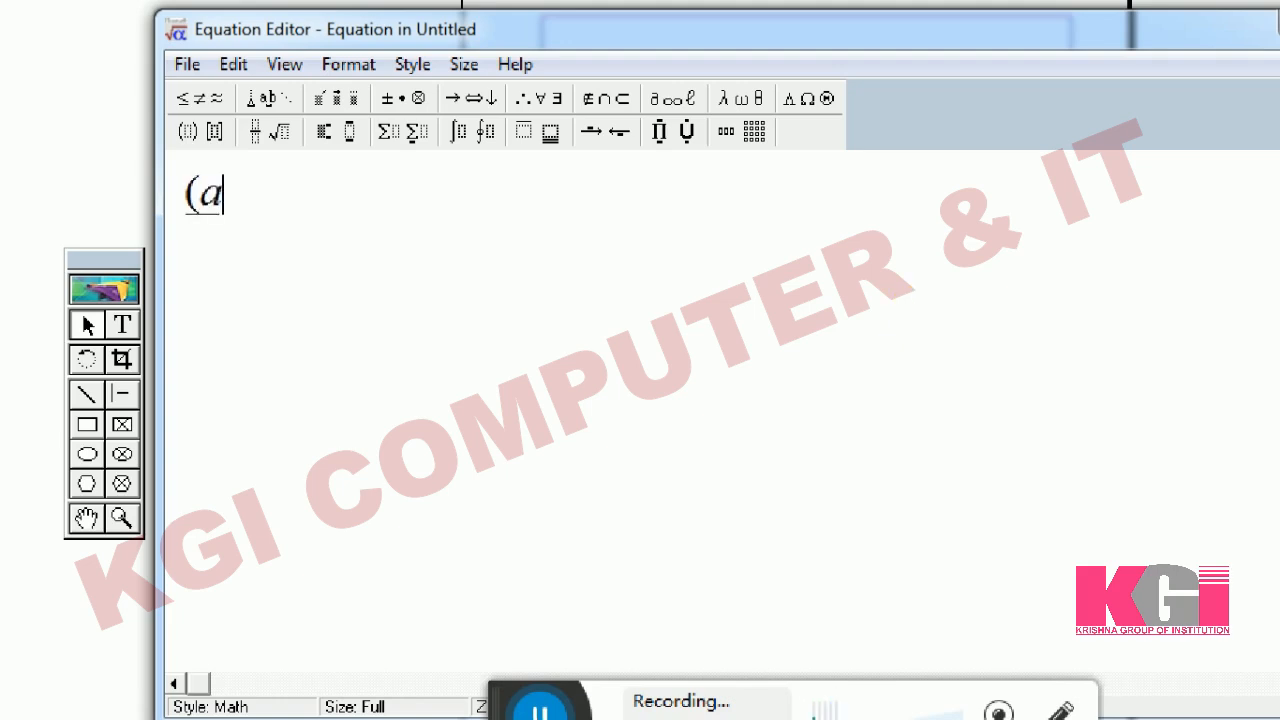
type("+b)2")
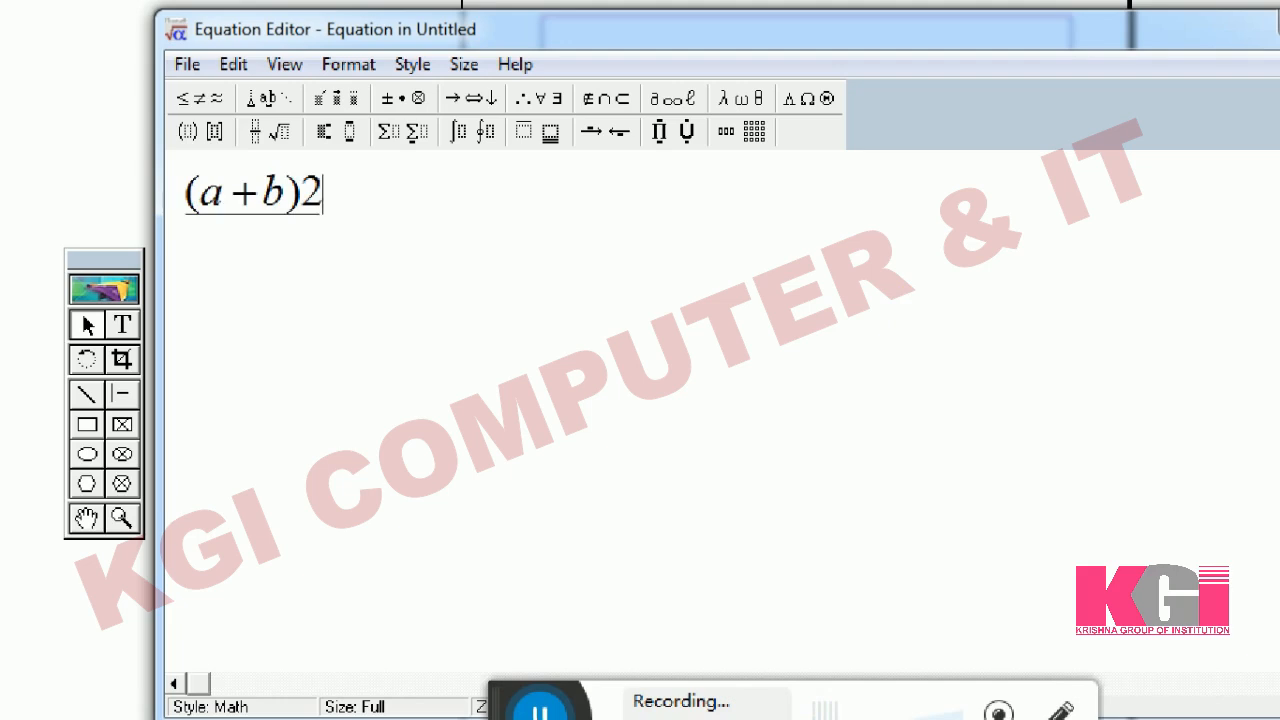
type("=a2+b")
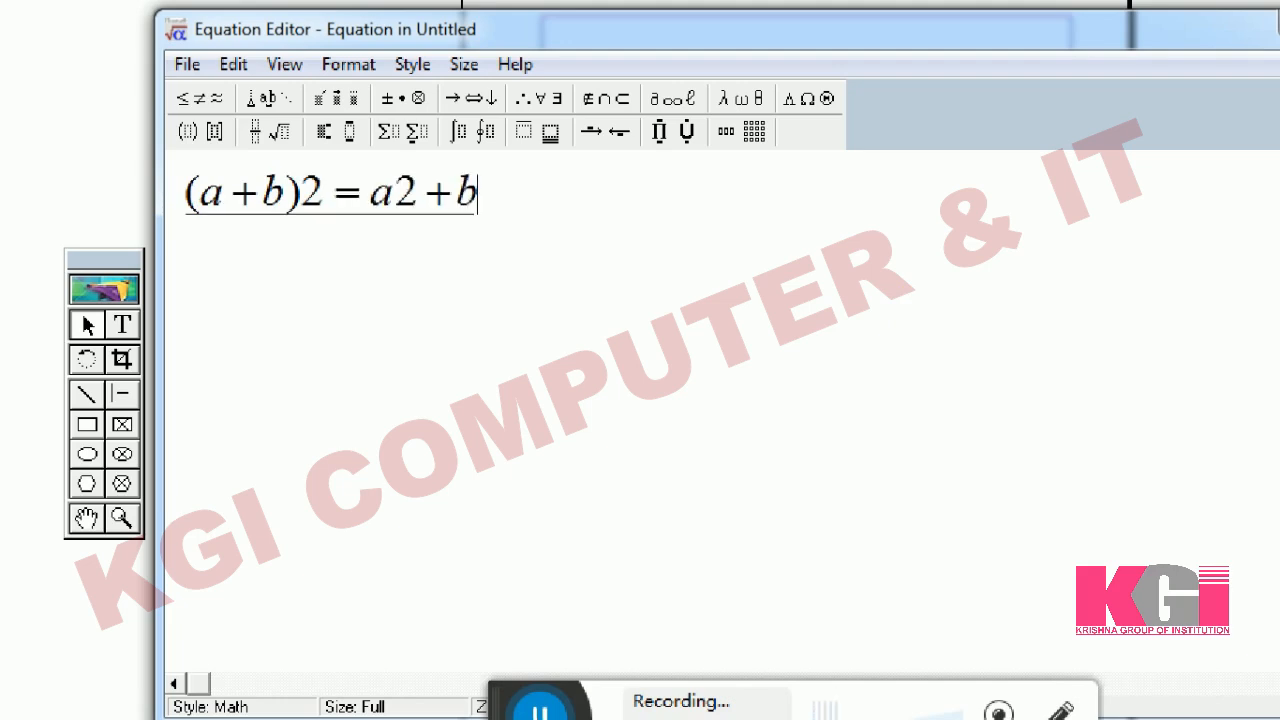
type("2+")
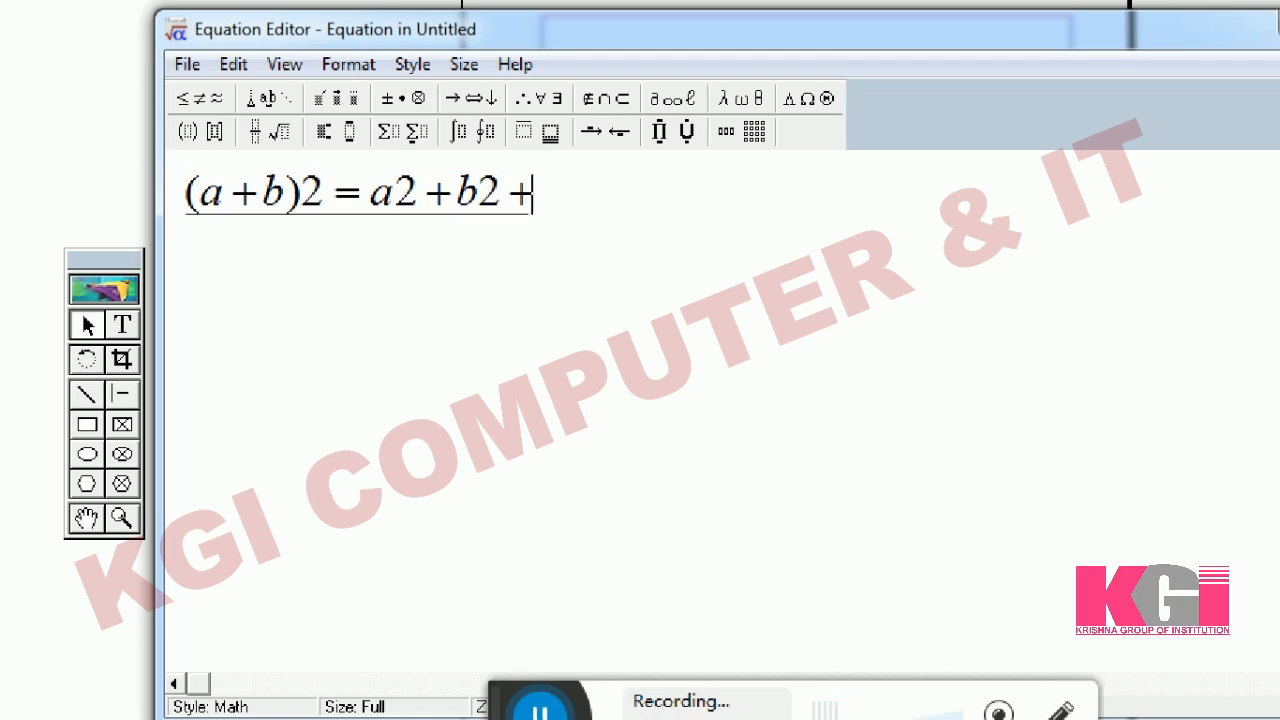
type("2ab")
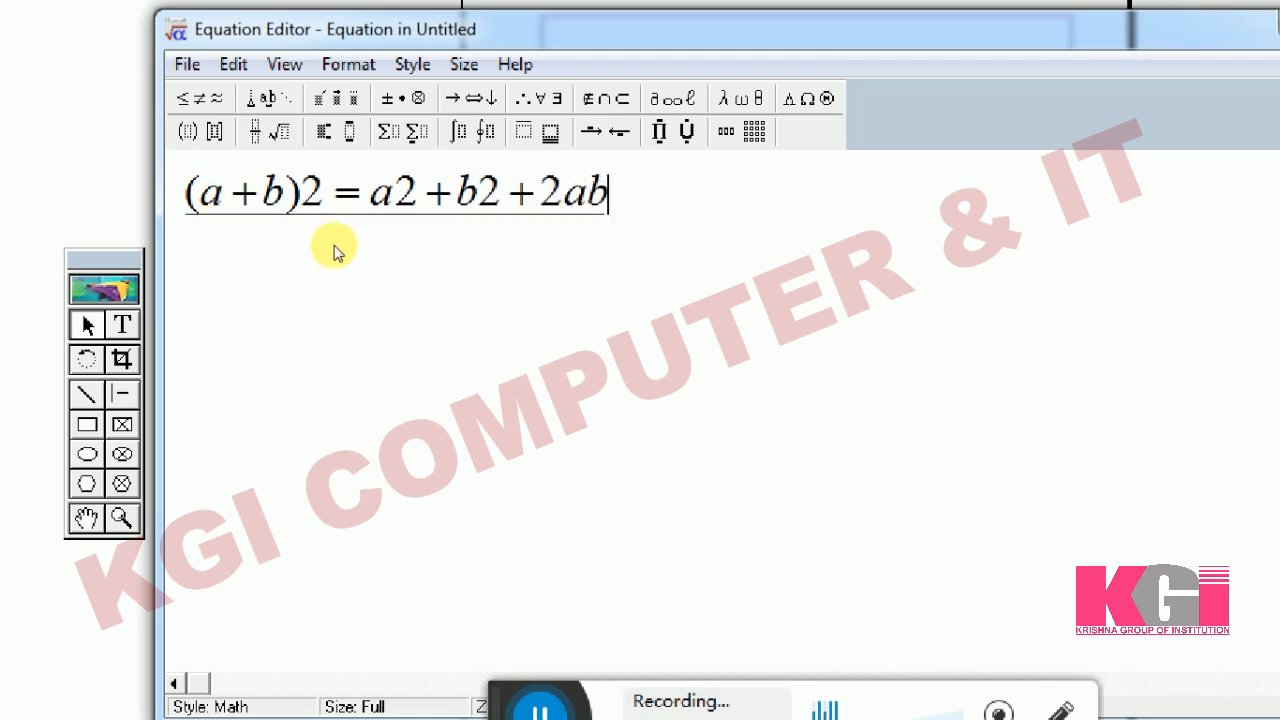
- Turn the 2 after the parenthesised (a+b) into a superscript
key("Left")
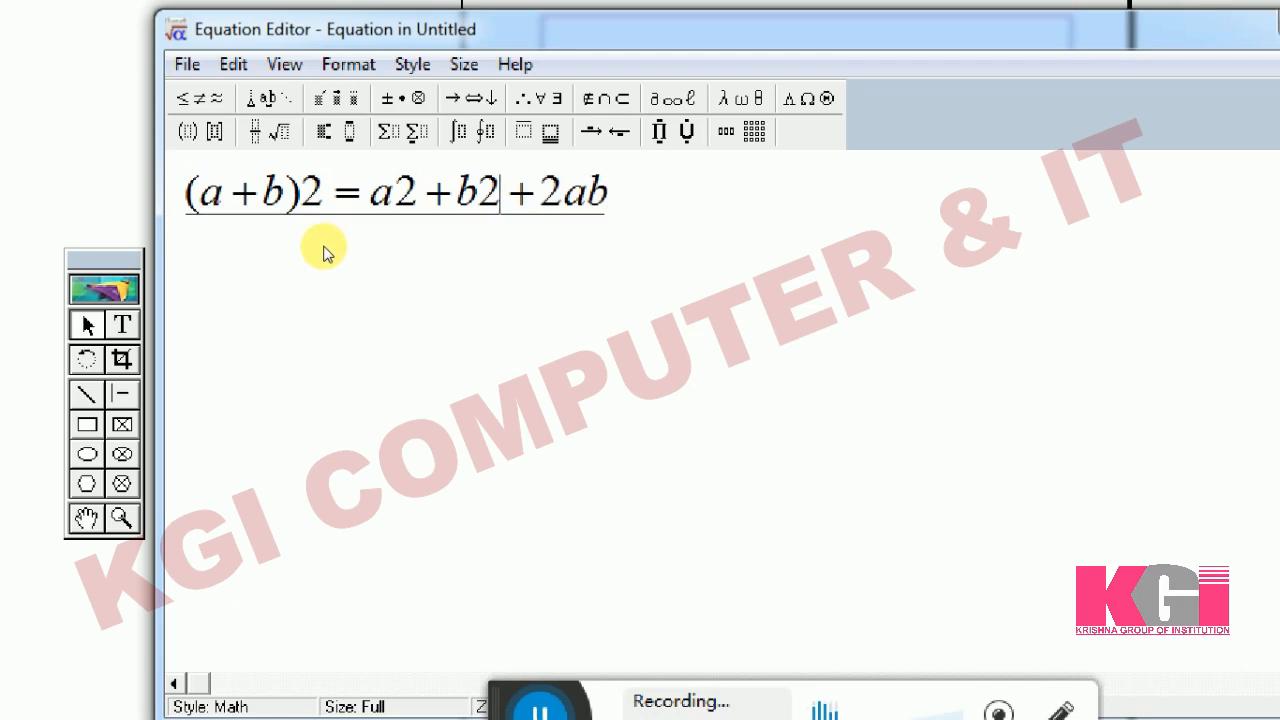
key("Left")
key("shift+Left")
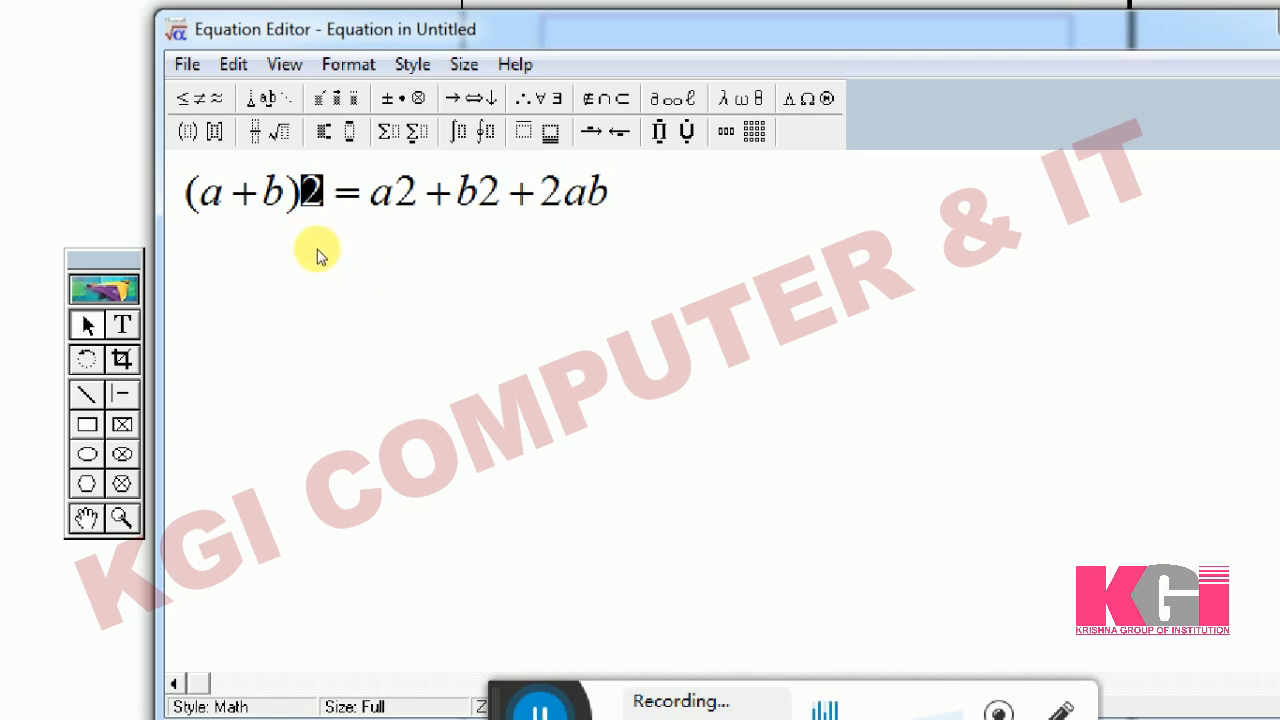
left_click(336, 198)
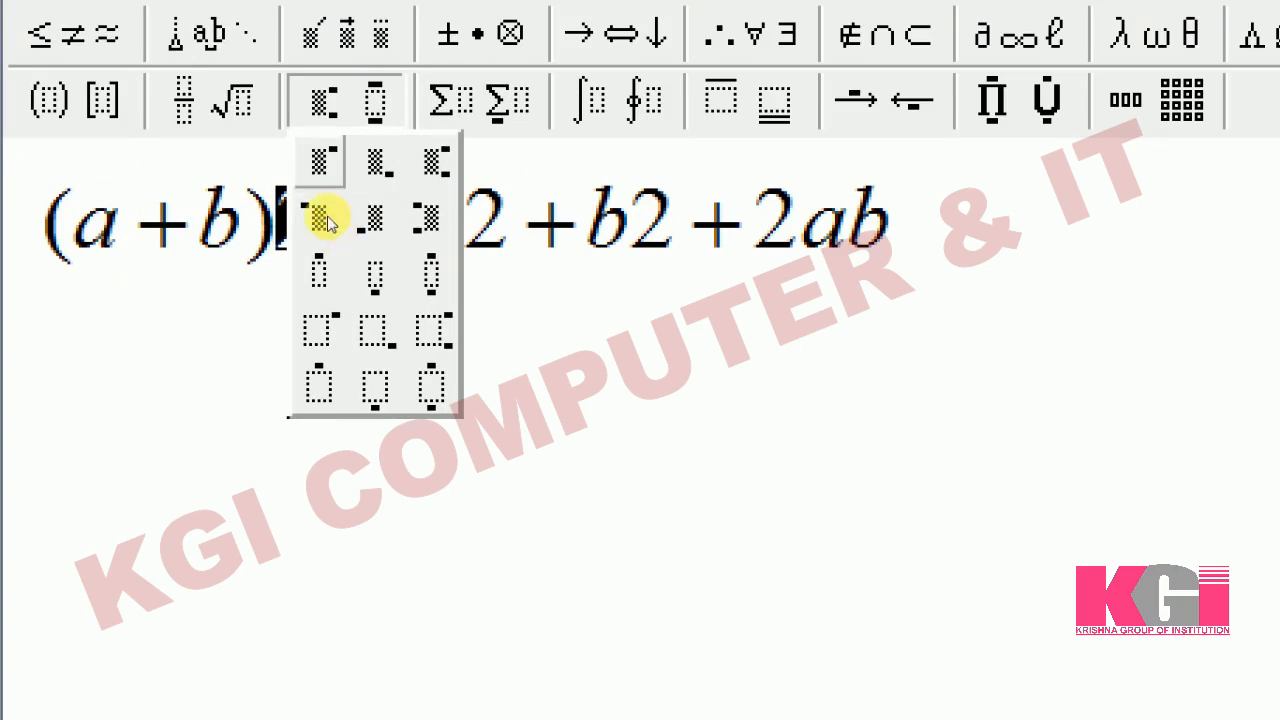
left_click(328, 218)
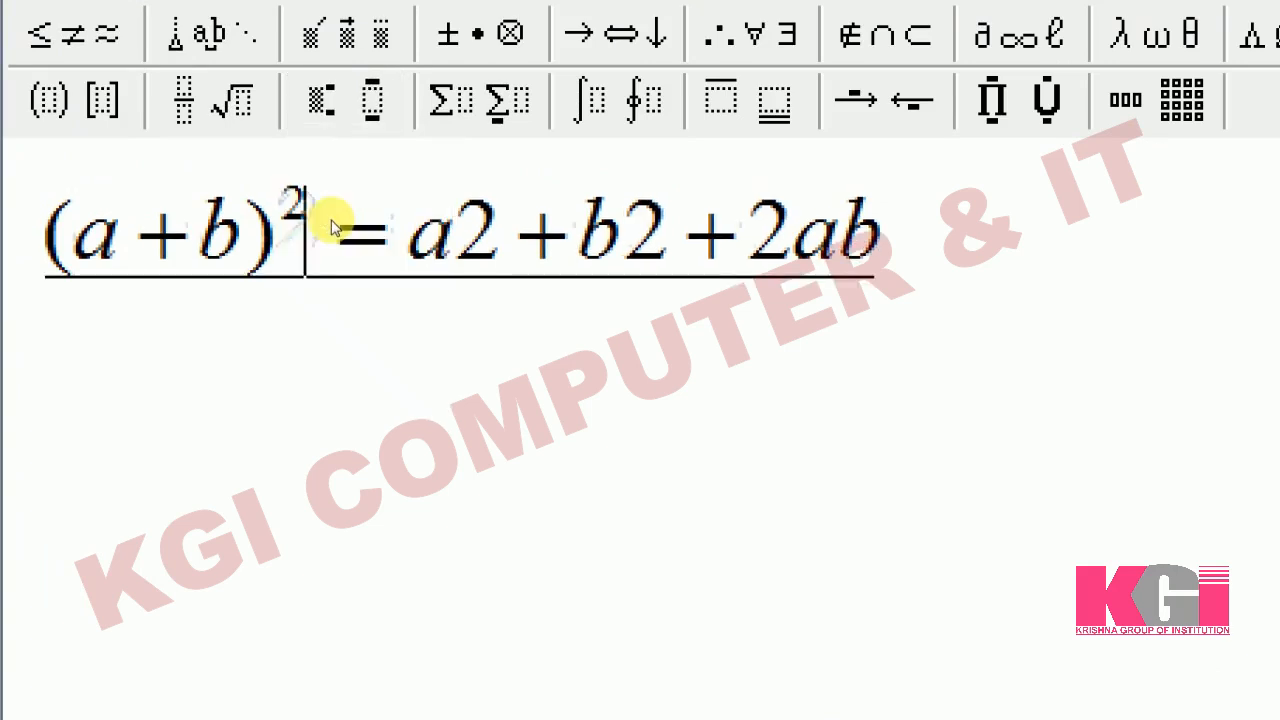
- Make the 2 following the a after the equals sign a superscript
left_click(376, 251)
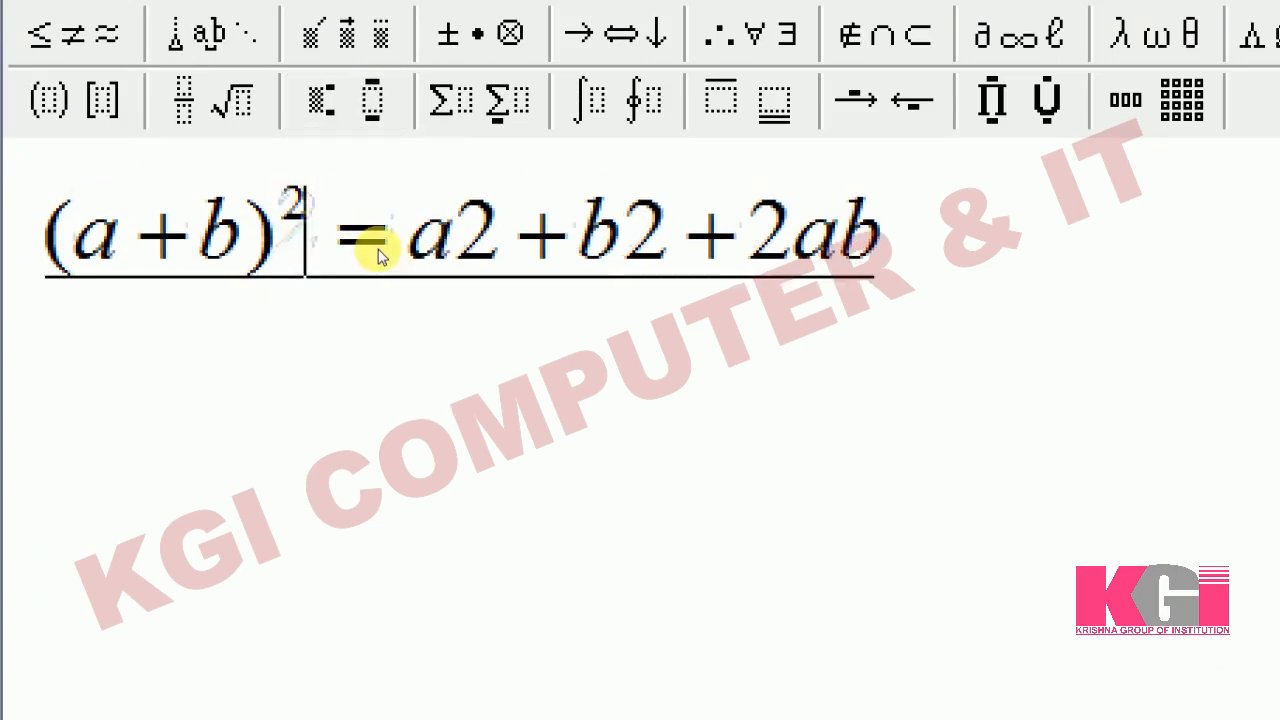
key("Right")
key("Right")
key("shift+Left")
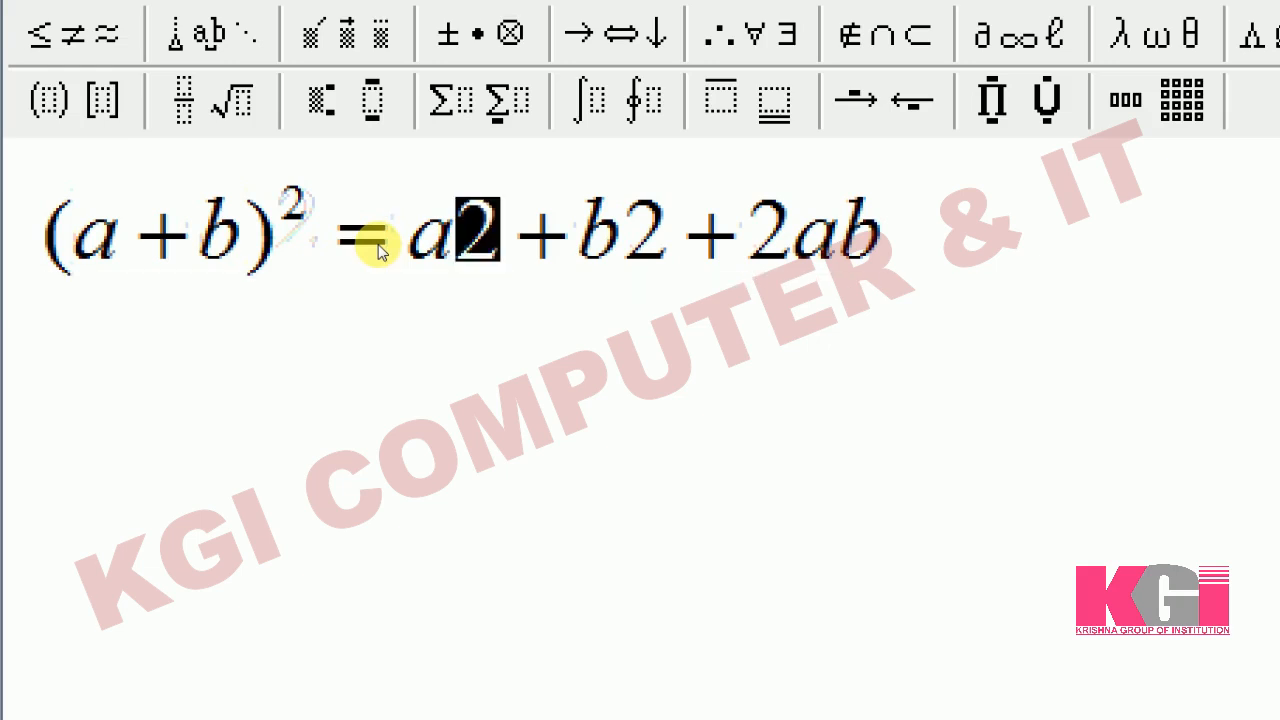
left_click(347, 100)
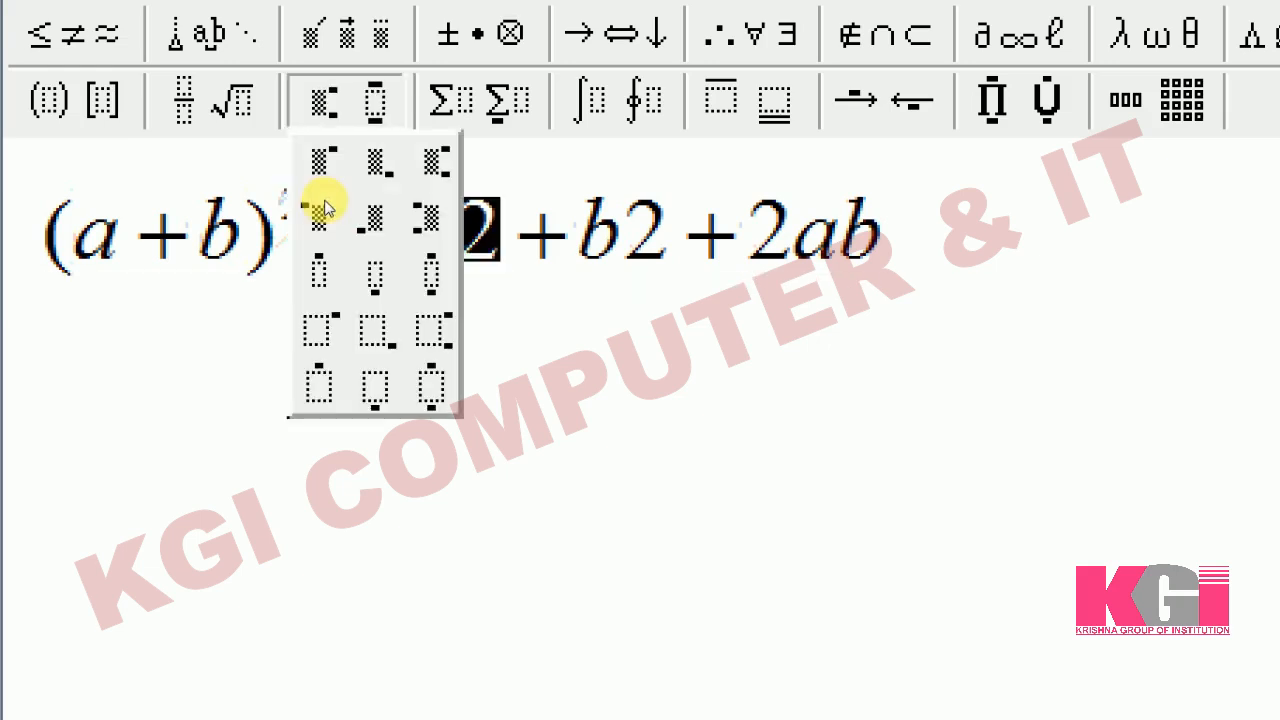
left_click(330, 231)
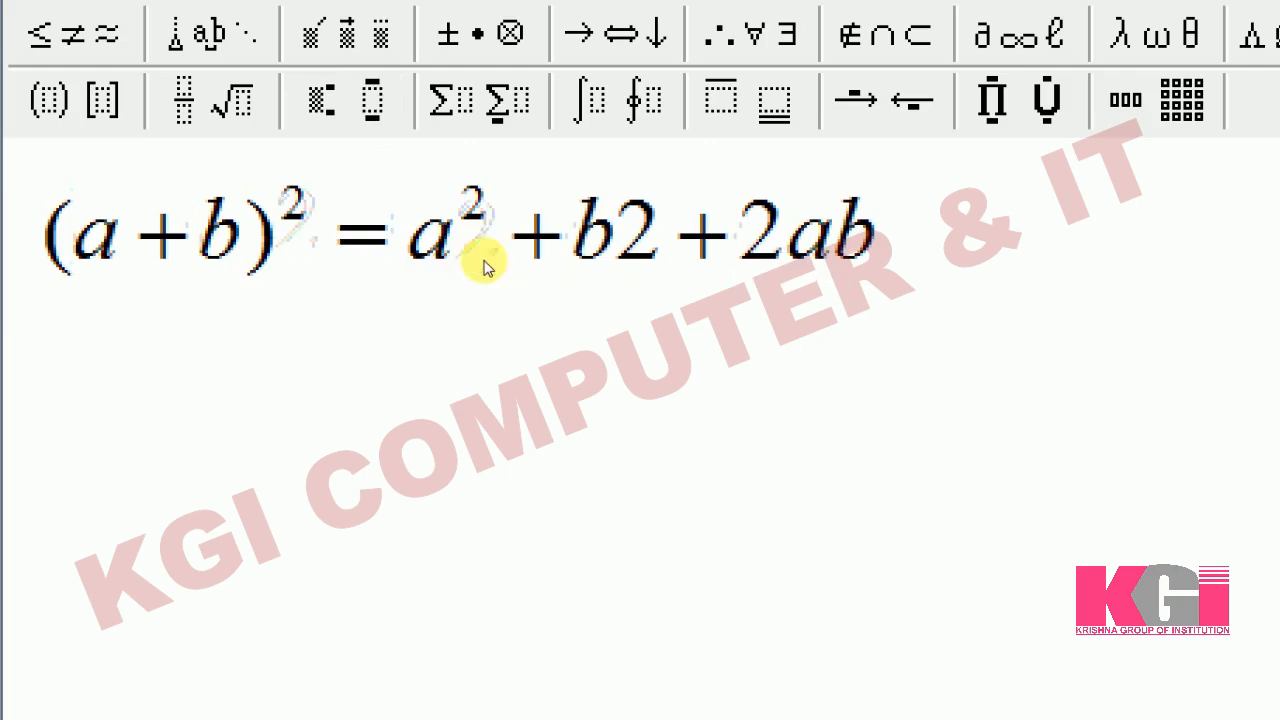
- Make the 2 following b in the b2 term a superscript
key("Right")
key("Right")
key("Right")
key("shift+Left")
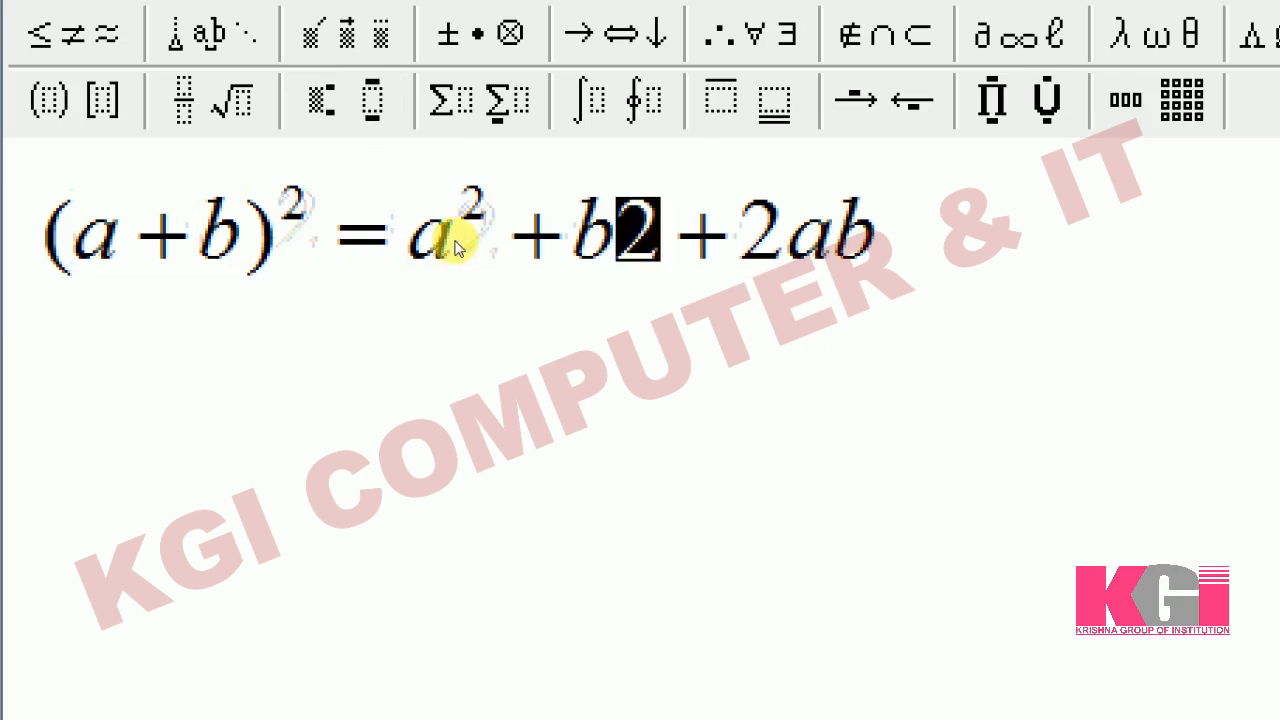
left_click(347, 100)
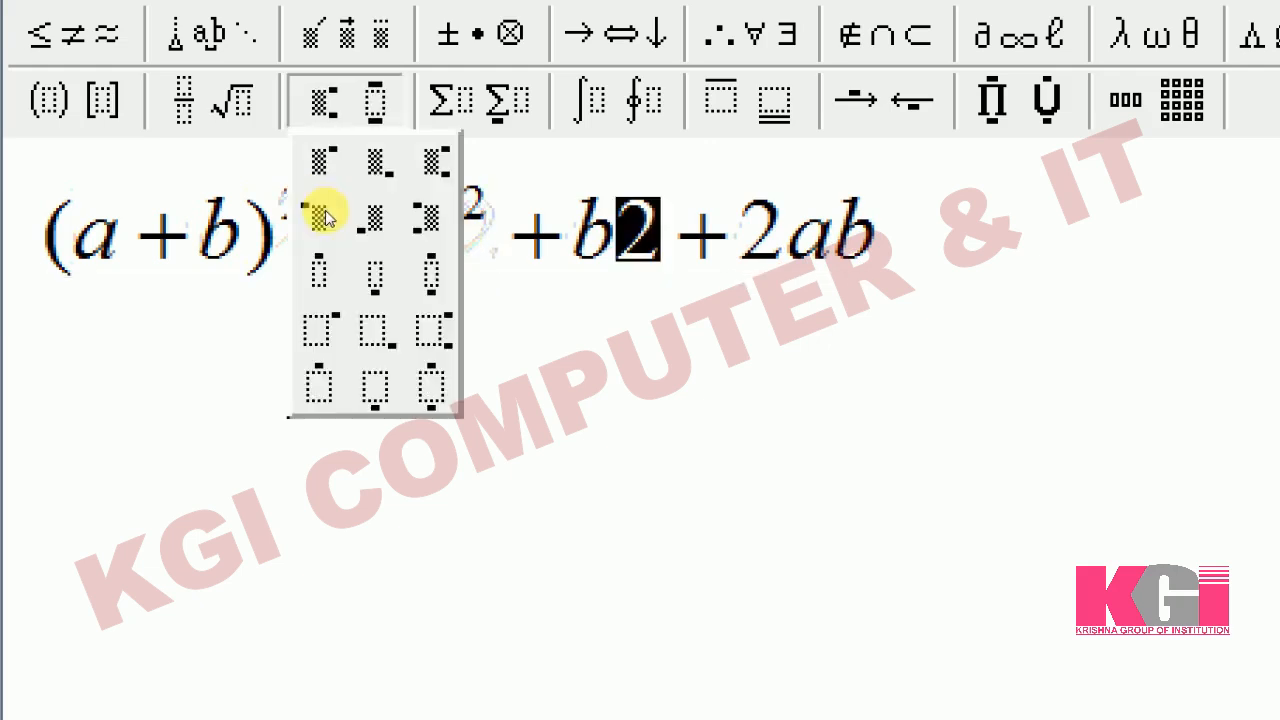
left_click(330, 228)
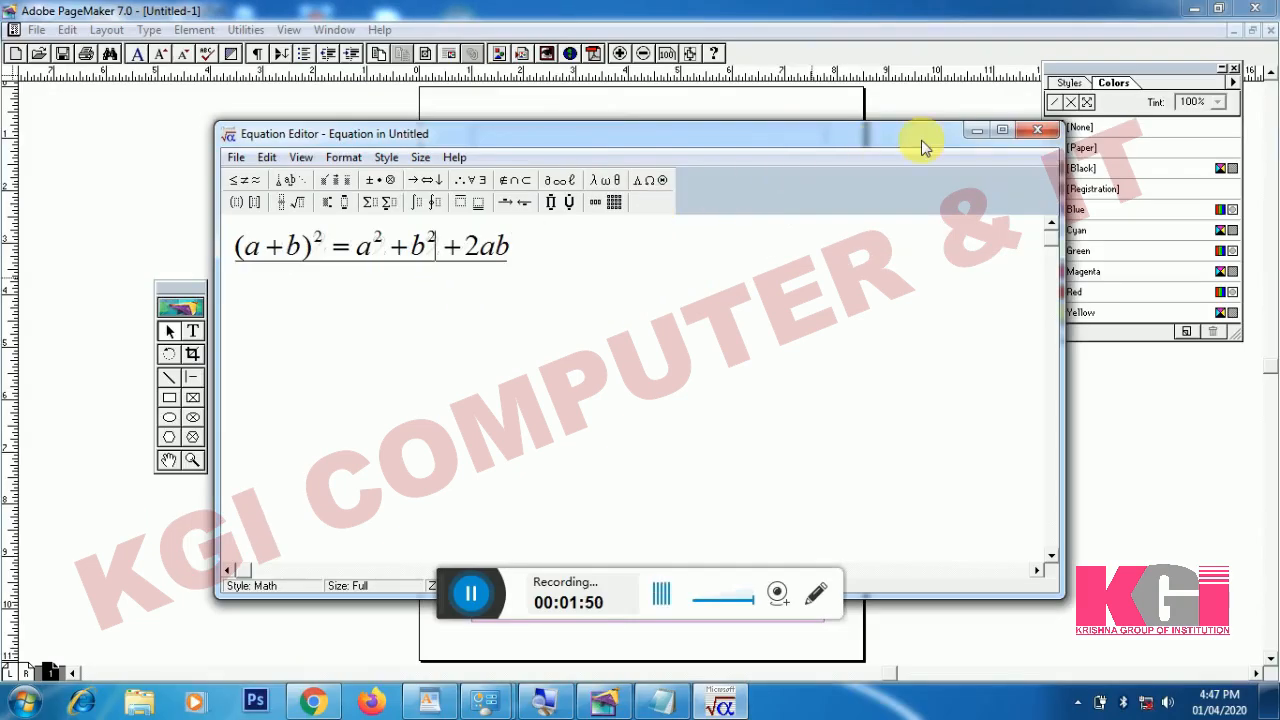
- Close the equation editor, move the equation inside the page's upper margins and enlarge it to about 5.8 by 1.4 inches
left_click(1037, 131)
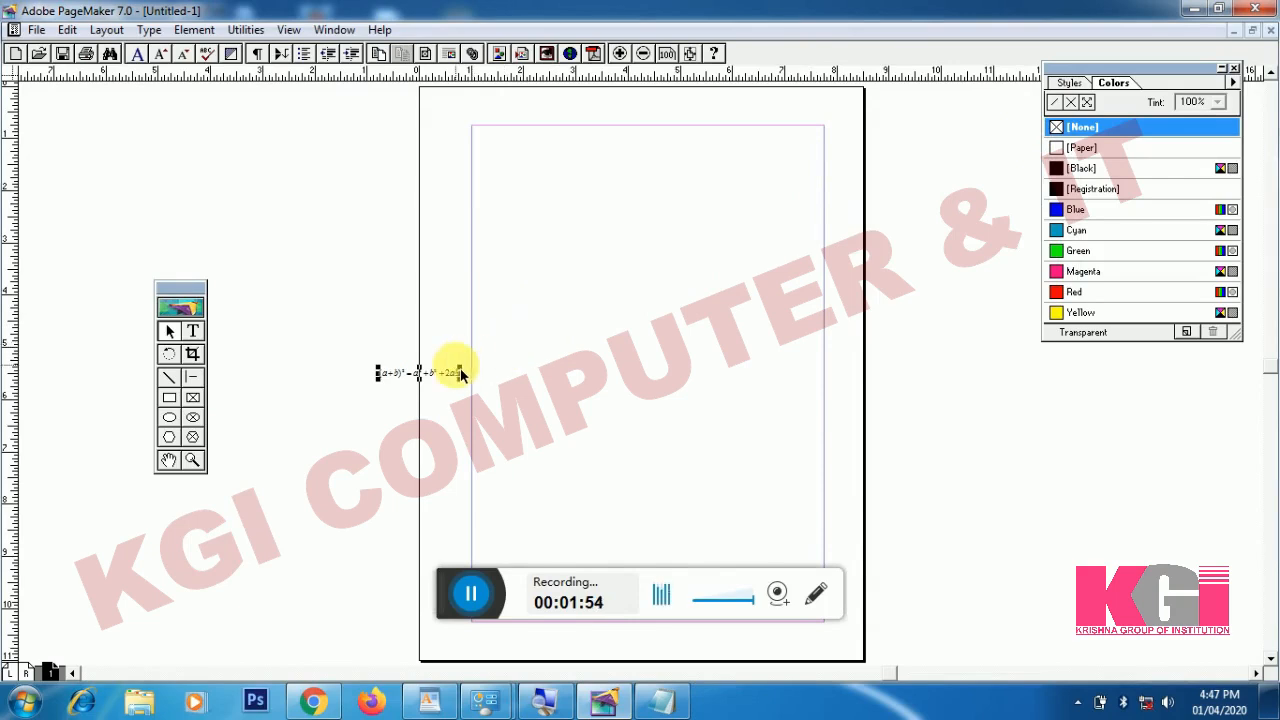
left_click_drag(448, 378, 557, 214)
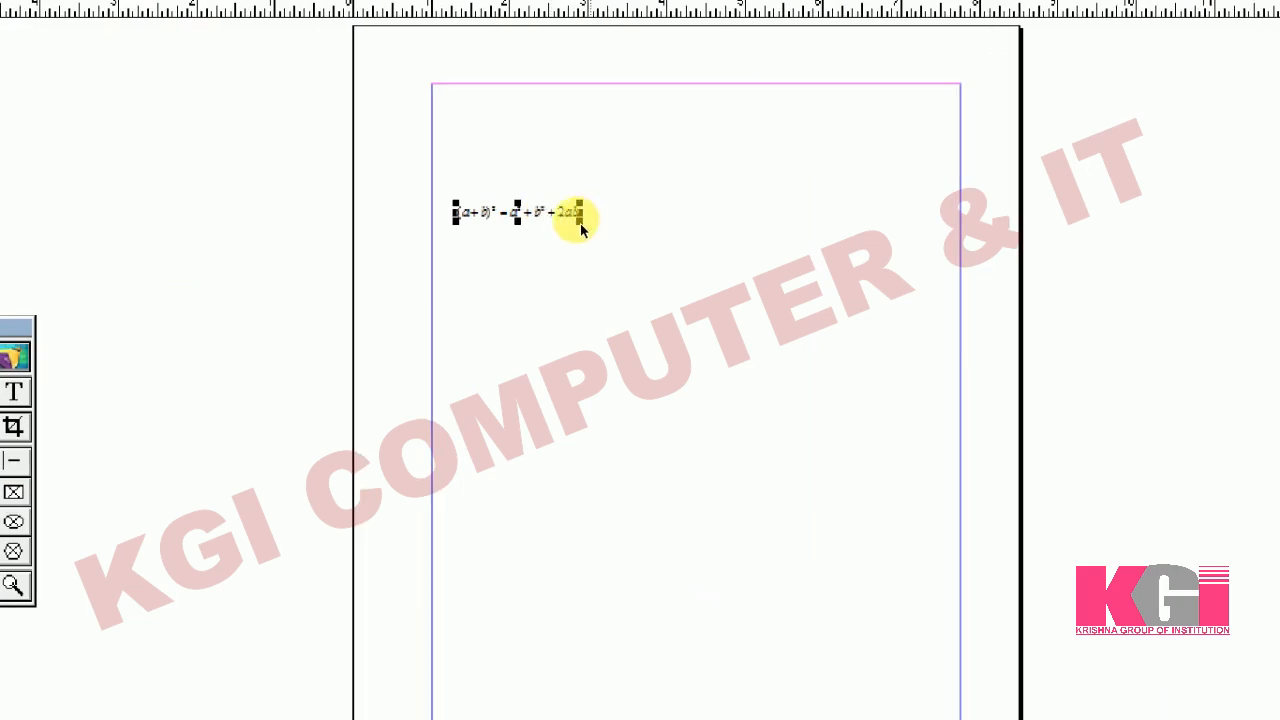
left_click_drag(578, 222, 790, 248)
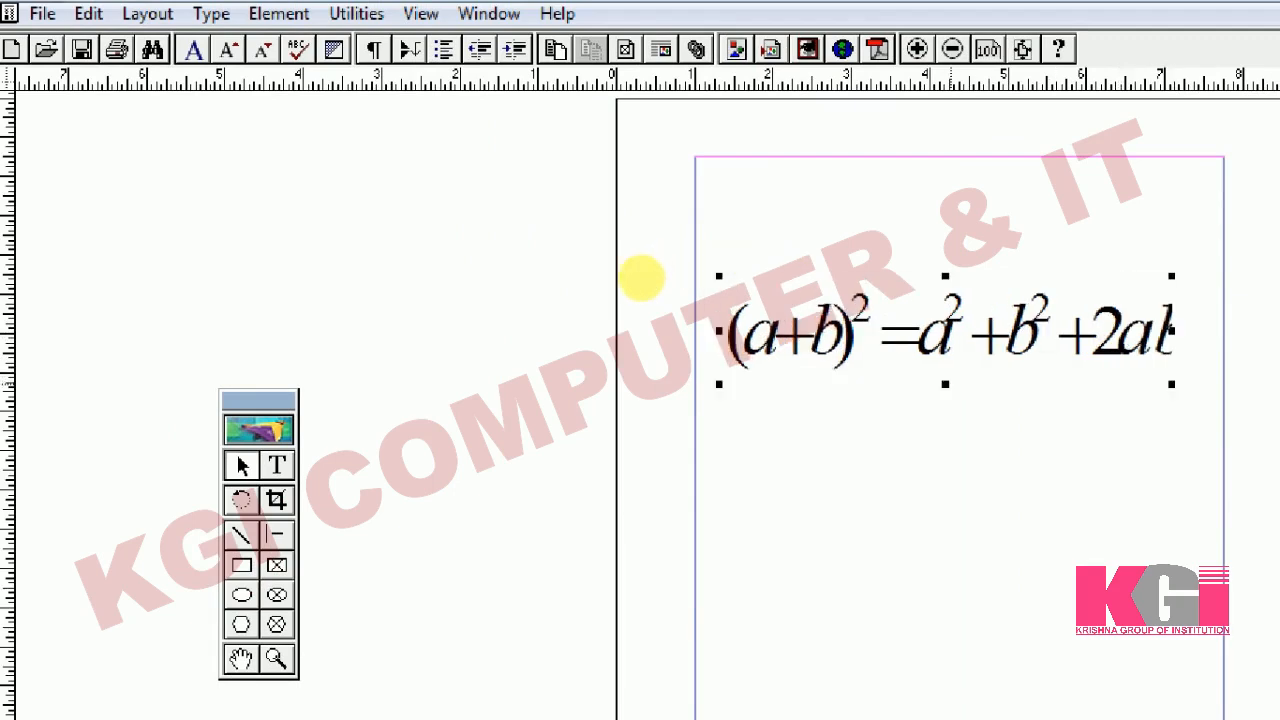
left_click(796, 232)
left_click_drag(817, 245, 817, 245)
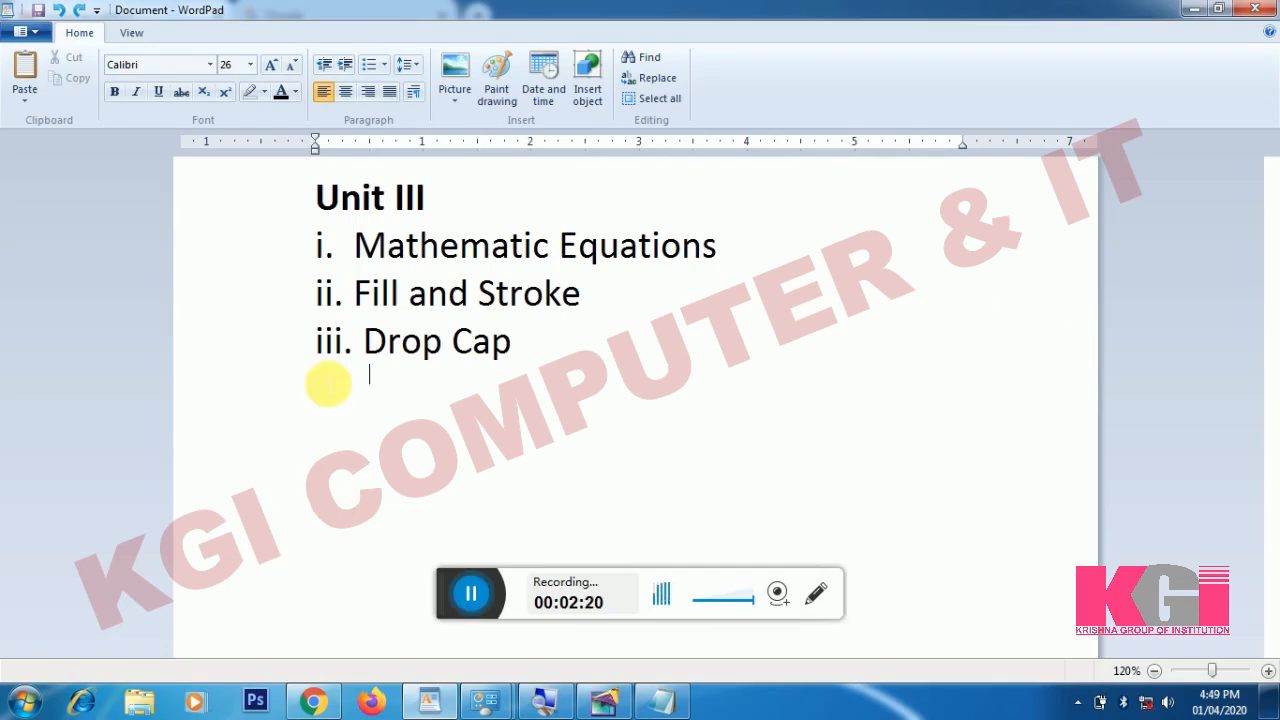
- Highlight the "Fill and Stroke" topic in the Unit III list
left_click_drag(356, 300, 563, 303)
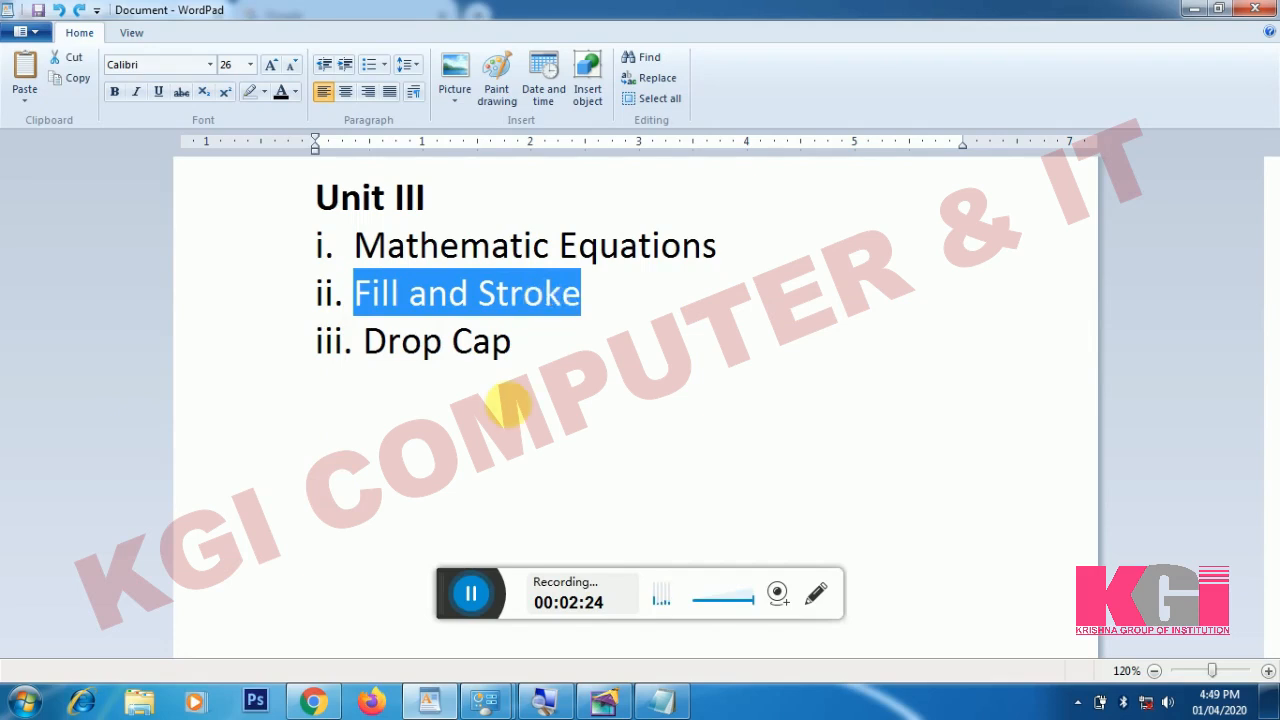
key("alt+Tab")
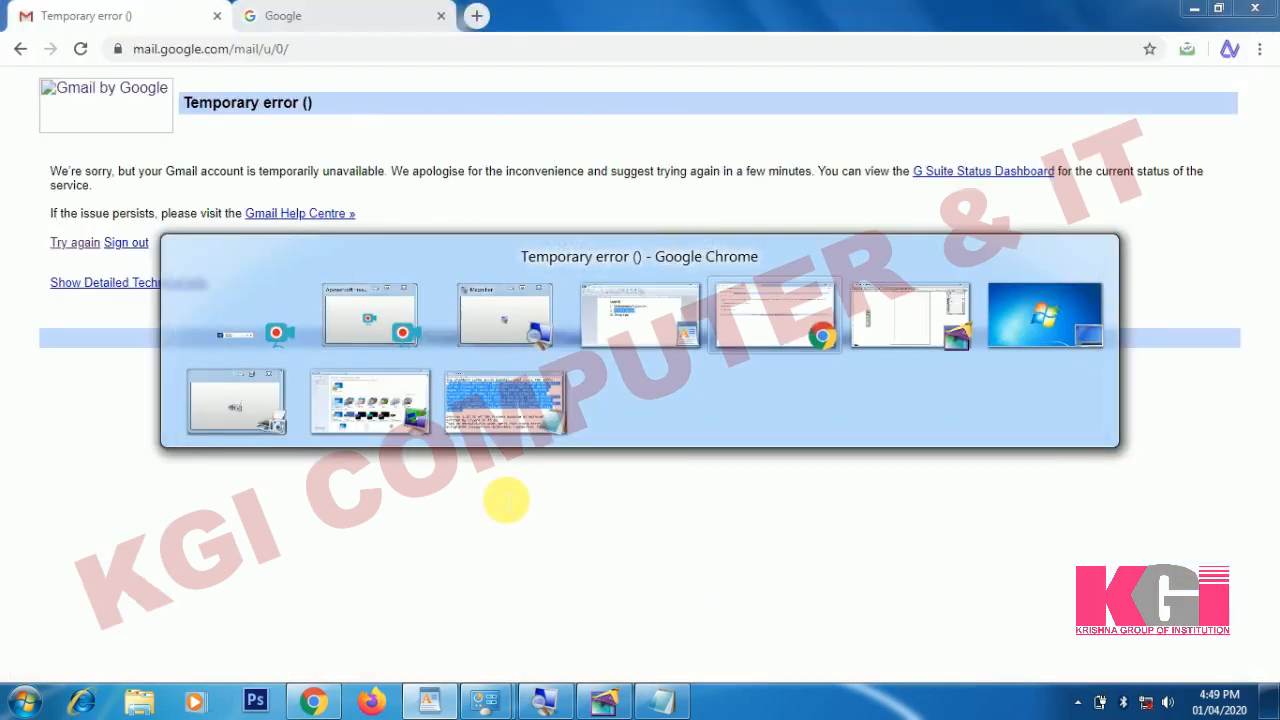
key("alt+Tab")
key("alt+shift+Tab")
key("alt+shift+Tab")
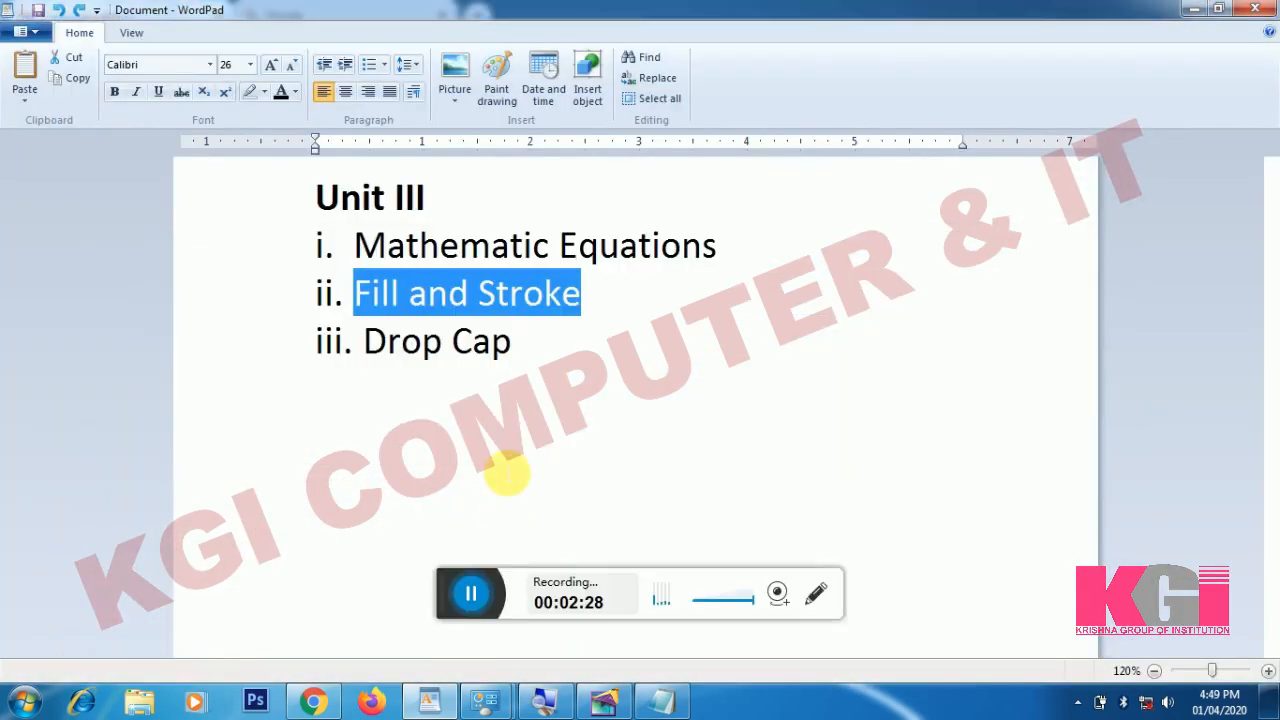
- Switch to PageMaker and draw a rectangle about 3.5 by 2.6 inches in the upper half of the page
left_click(597, 699)
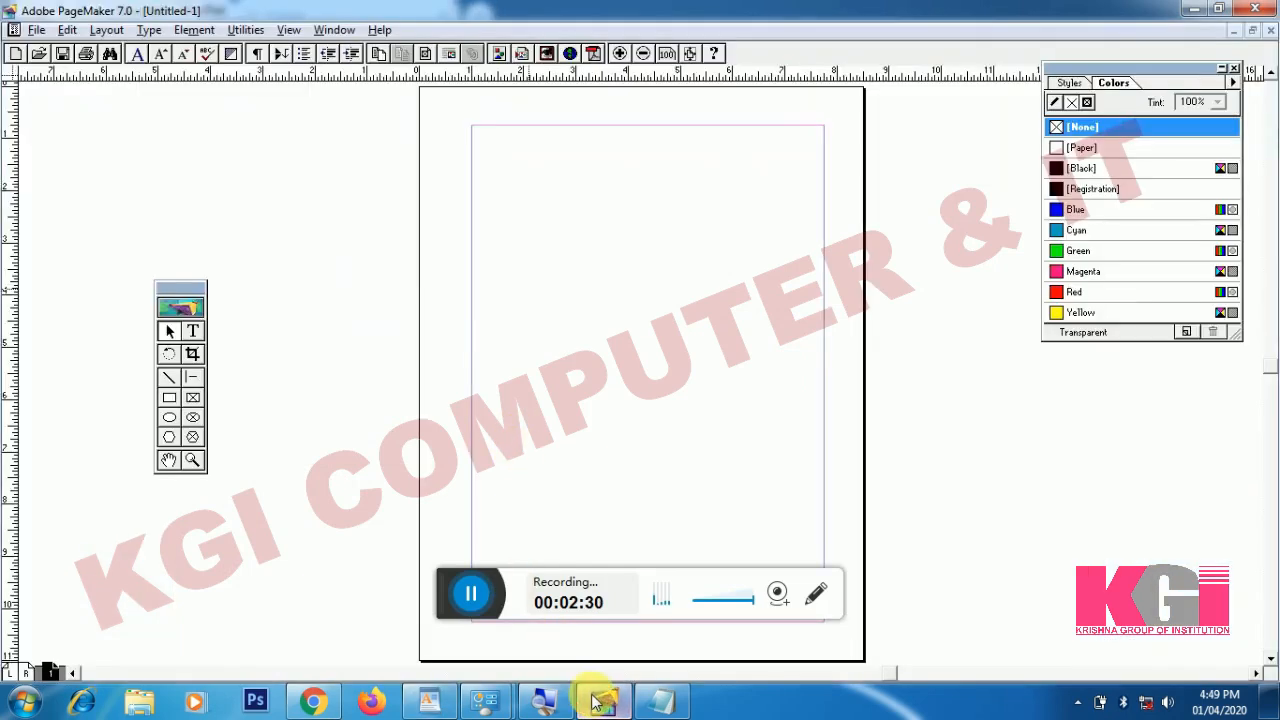
left_click(169, 397)
left_click_drag(502, 246, 686, 382)
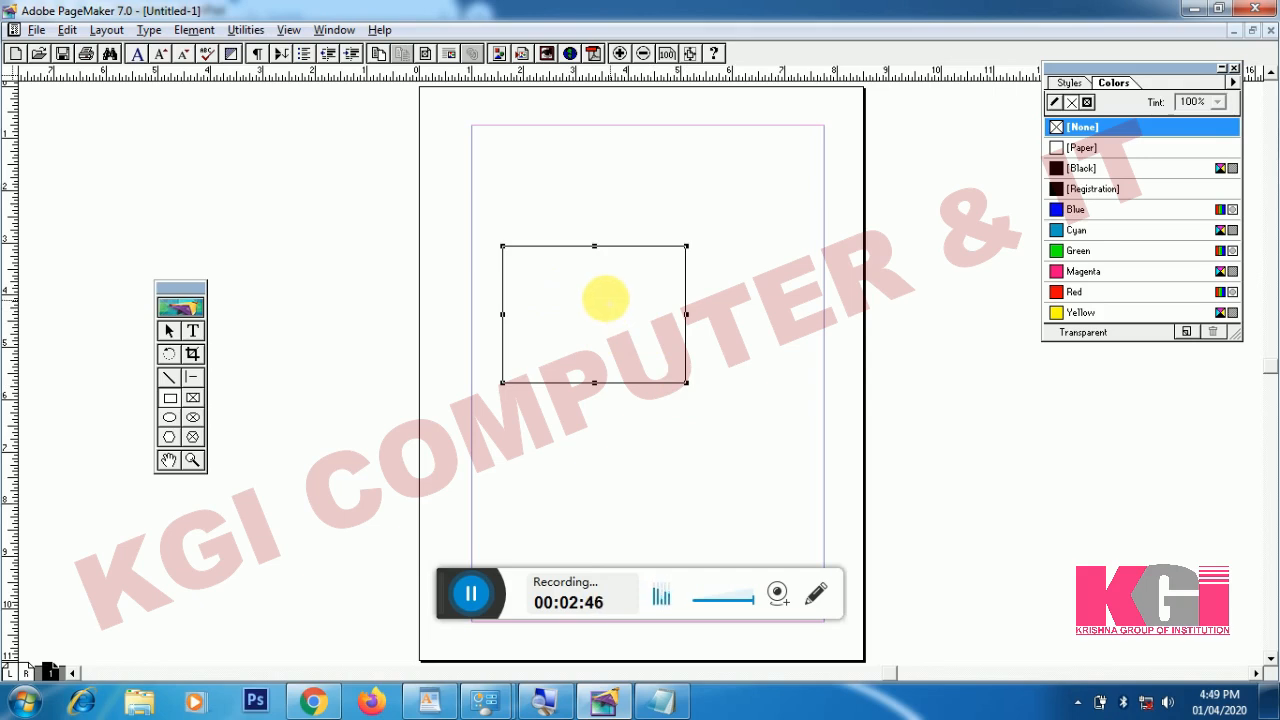
- Set the rectangle's stroke to a solid 6pt line
left_click(204, 29)
mouse_move(222, 82)
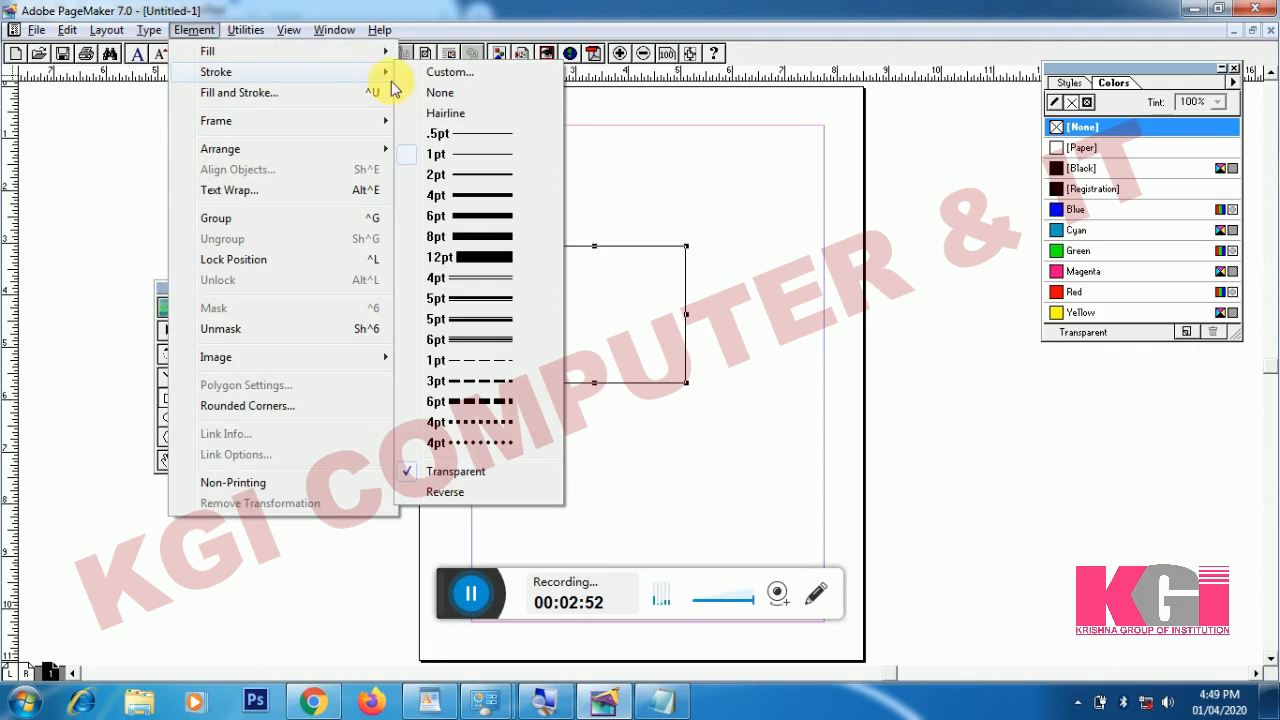
left_click(436, 218)
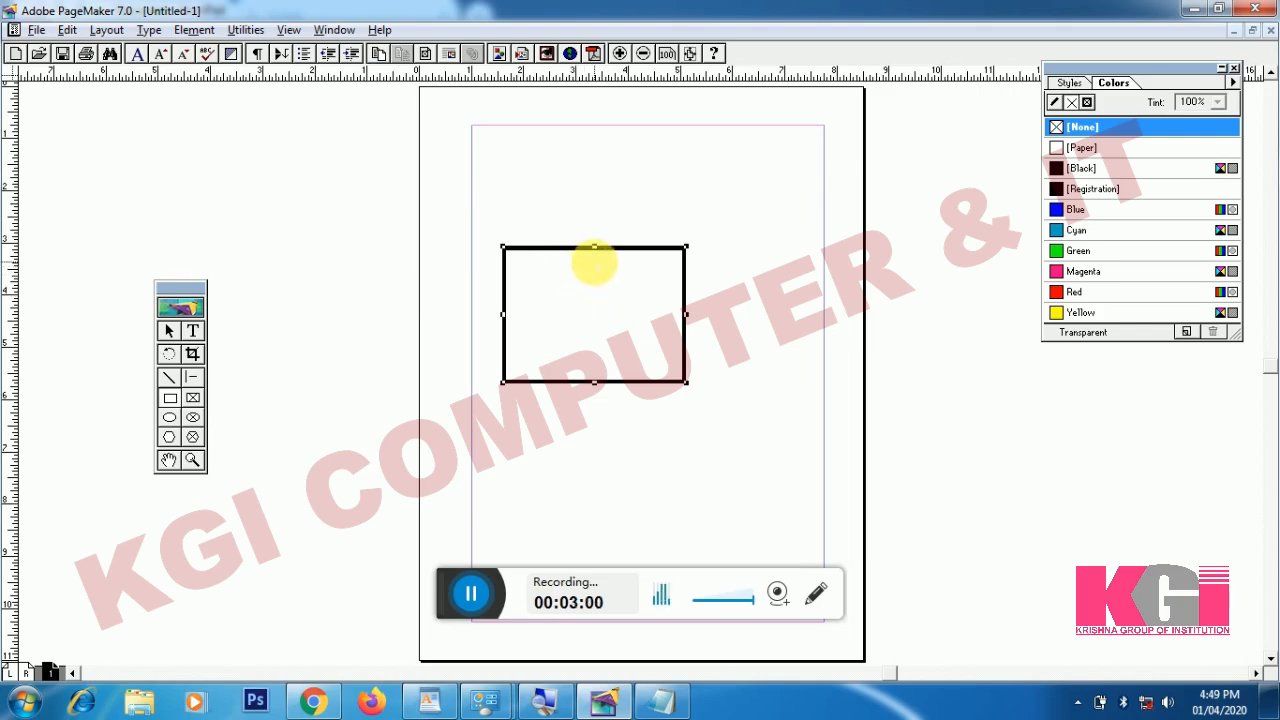
left_click(204, 31)
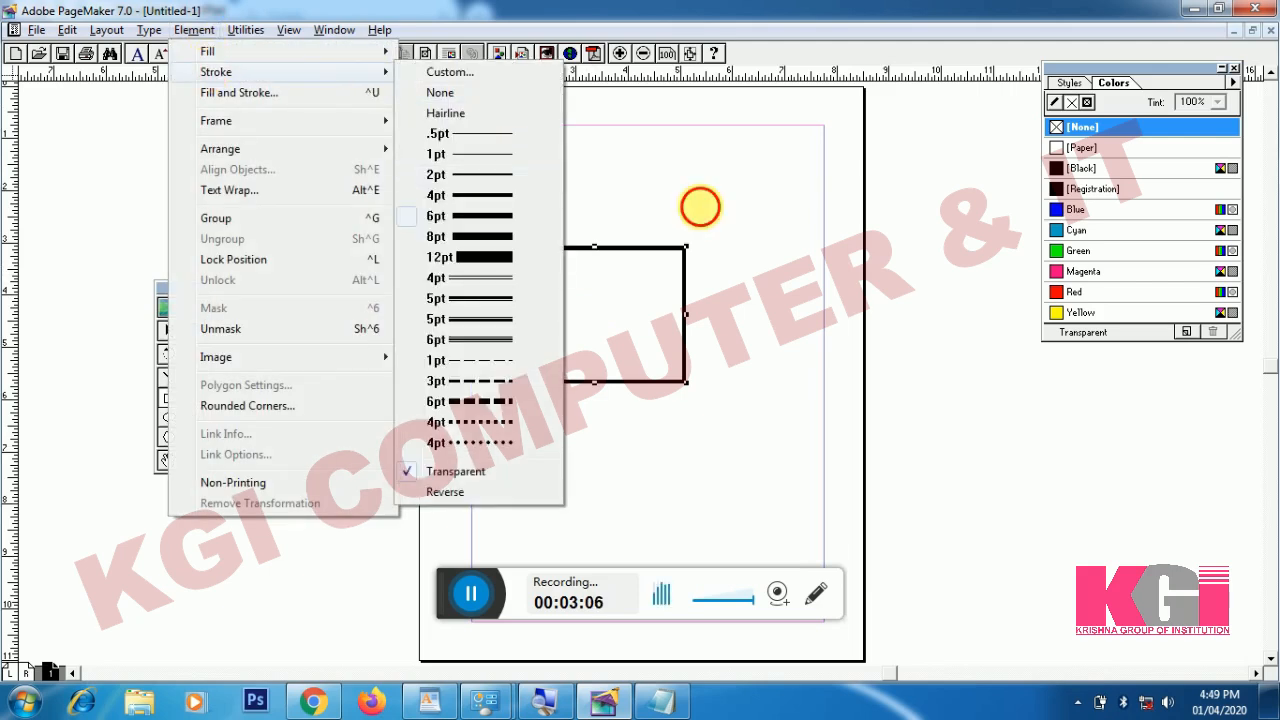
left_click(700, 207)
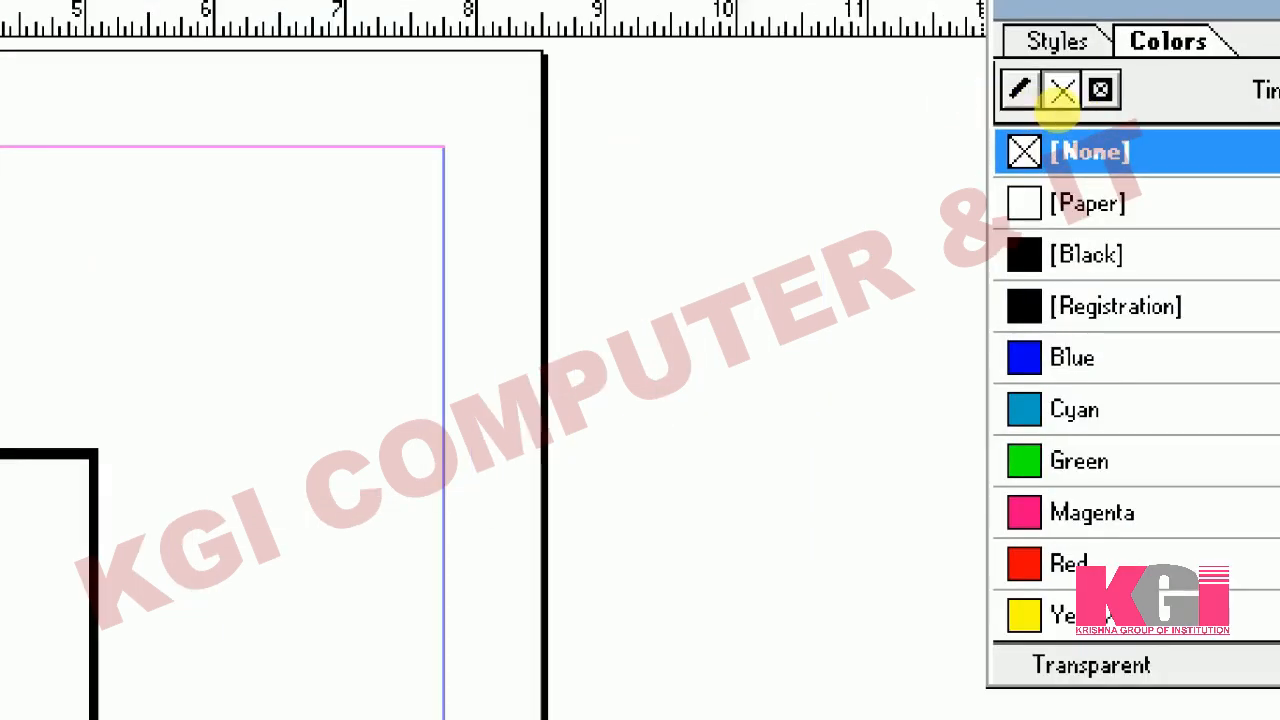
- Select the rectangle, move the Colors palette close beside it, and set the rectangle's stroke color to Red
left_click(1058, 104)
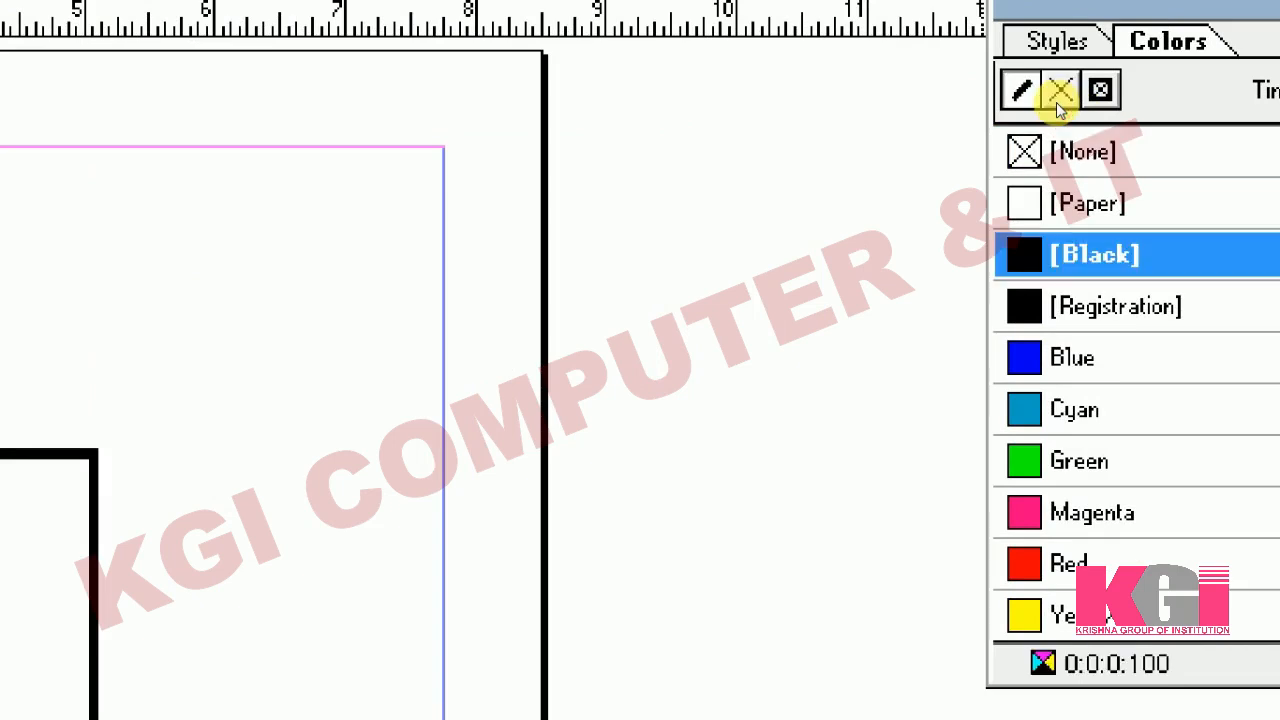
left_click(1070, 564)
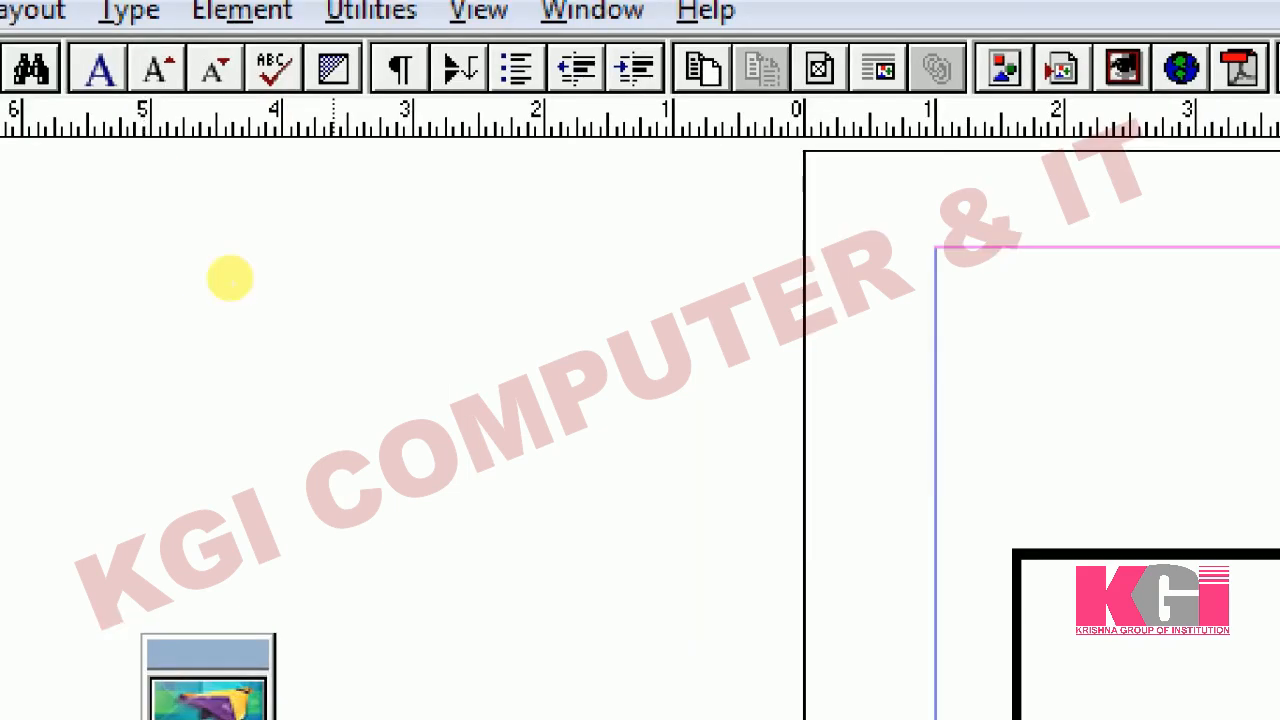
left_click(225, 588)
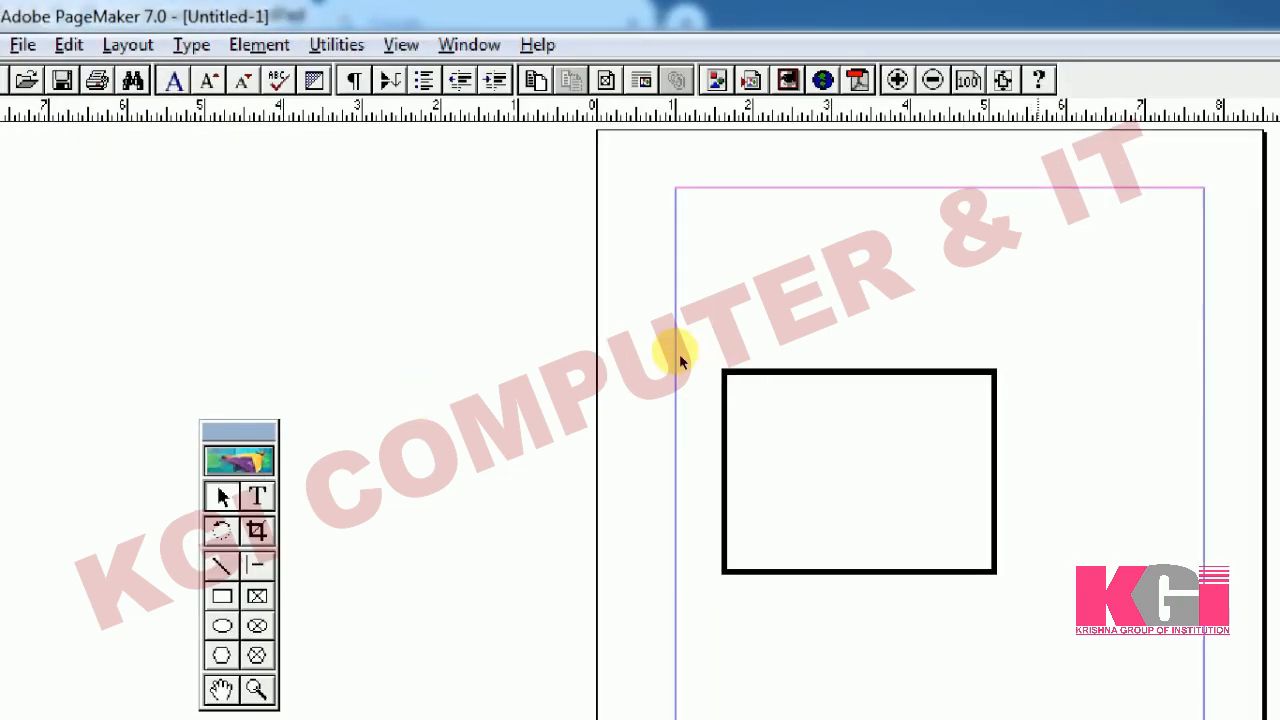
left_click(627, 355)
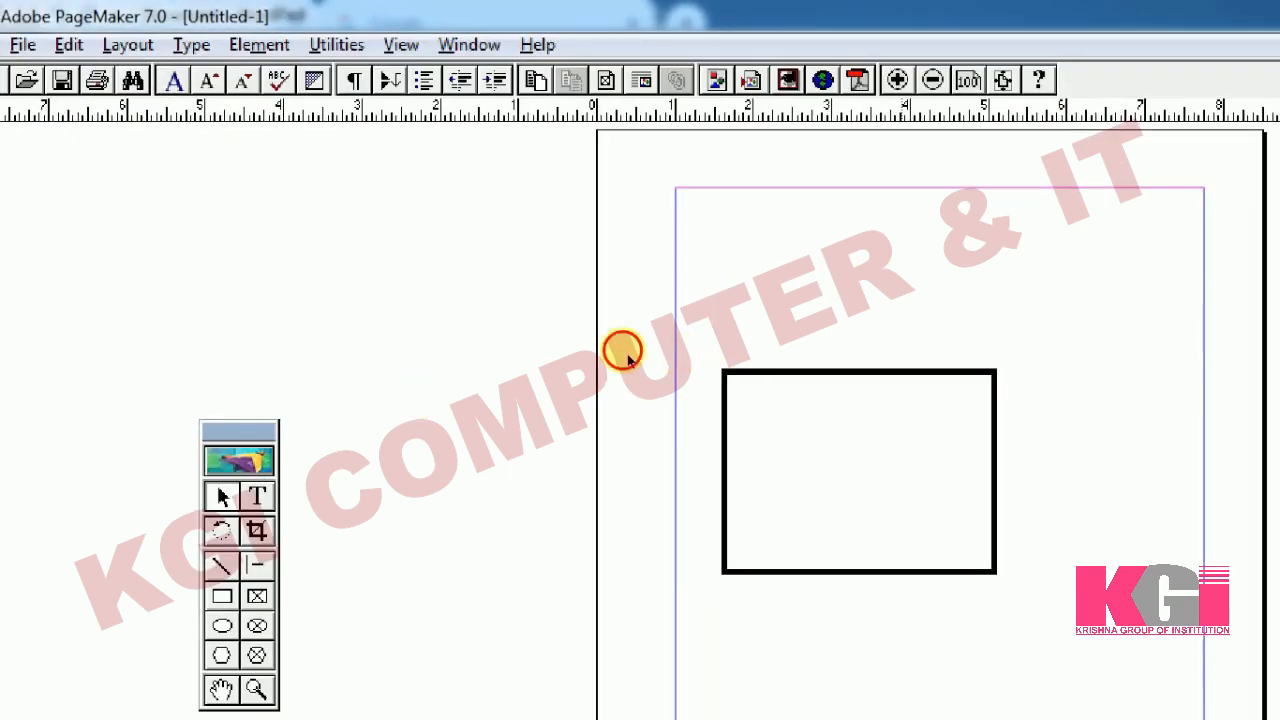
left_click(688, 306)
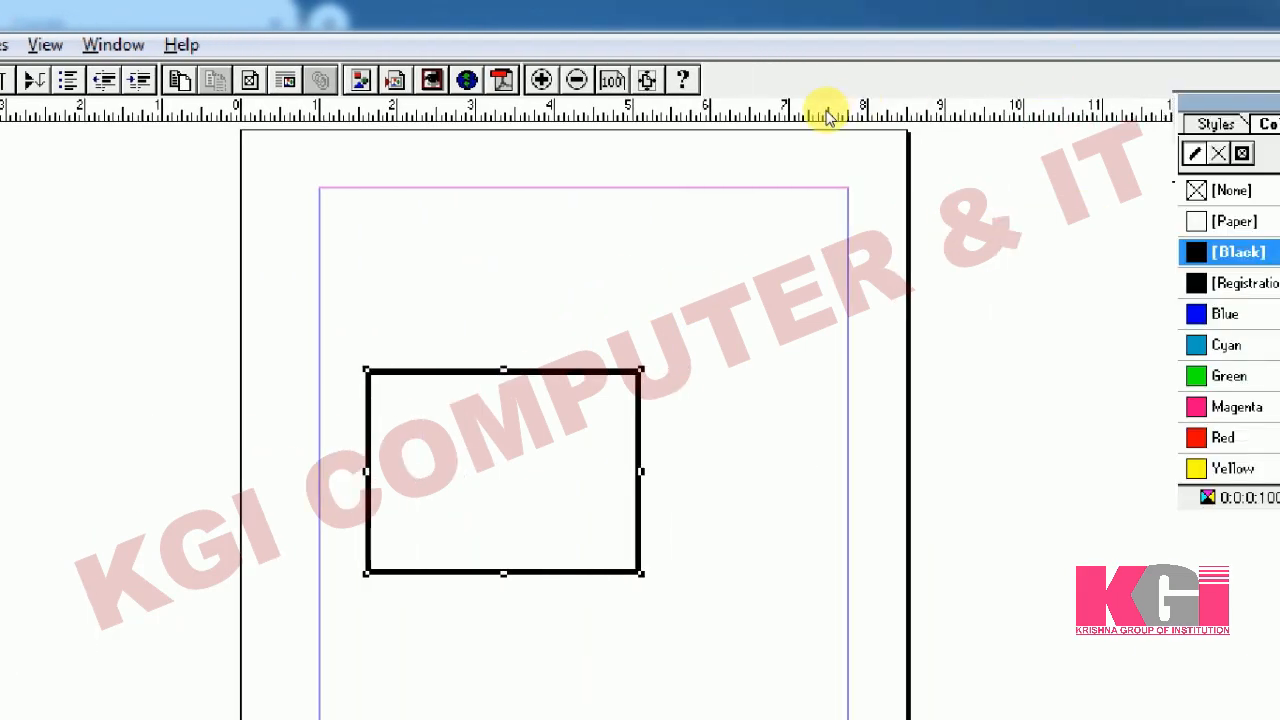
left_click_drag(1181, 102, 829, 120)
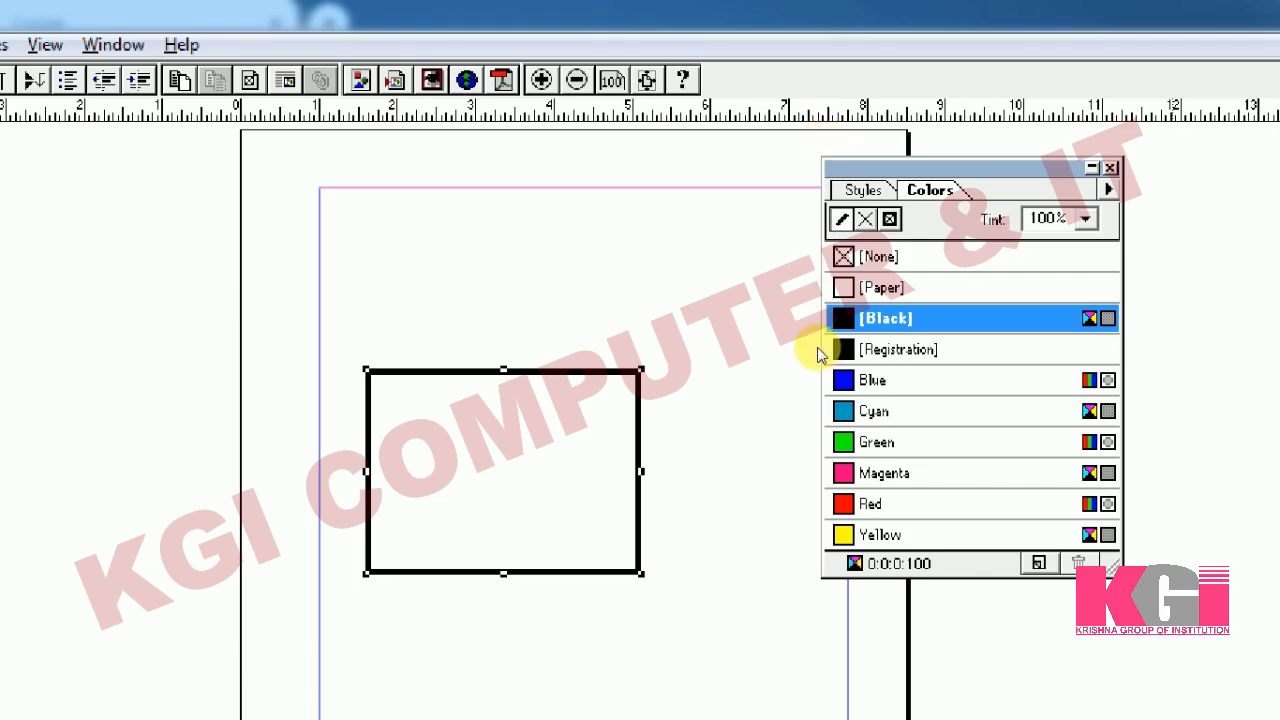
left_click(858, 504)
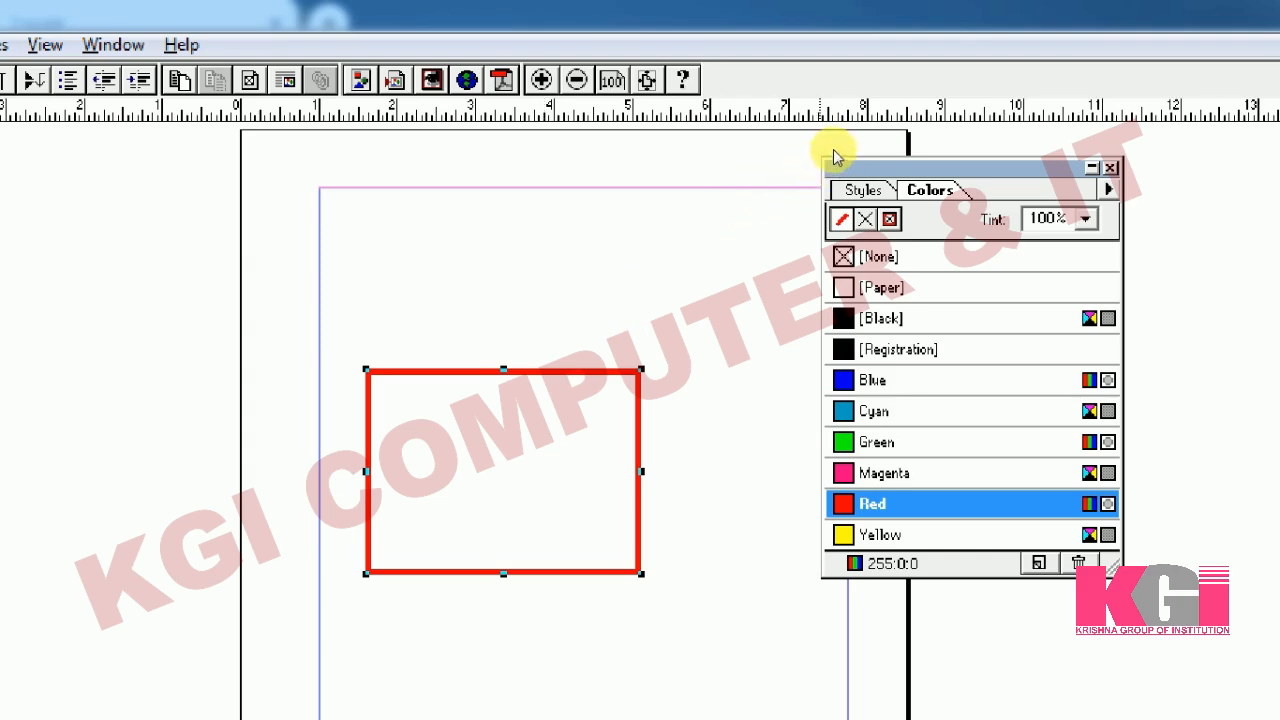
- Set the rectangle's fill to Blue, and apply Yellow to both its fill and stroke
left_click(865, 219)
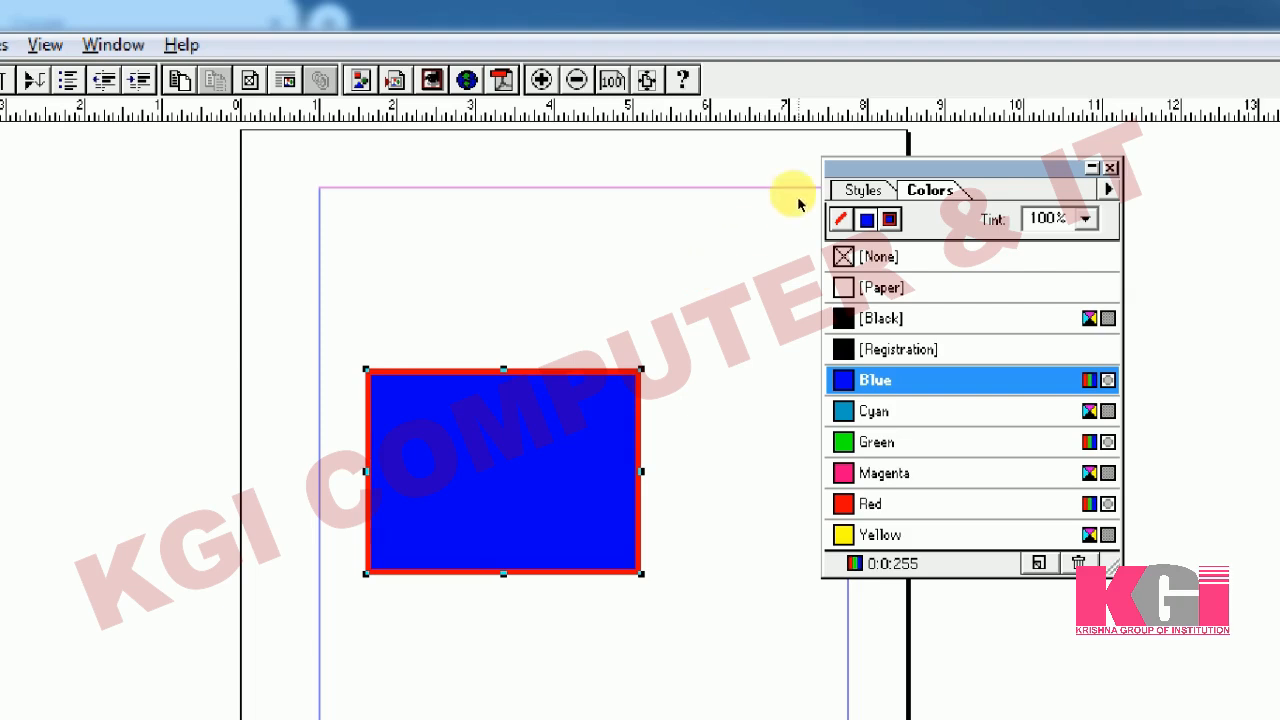
left_click(850, 153)
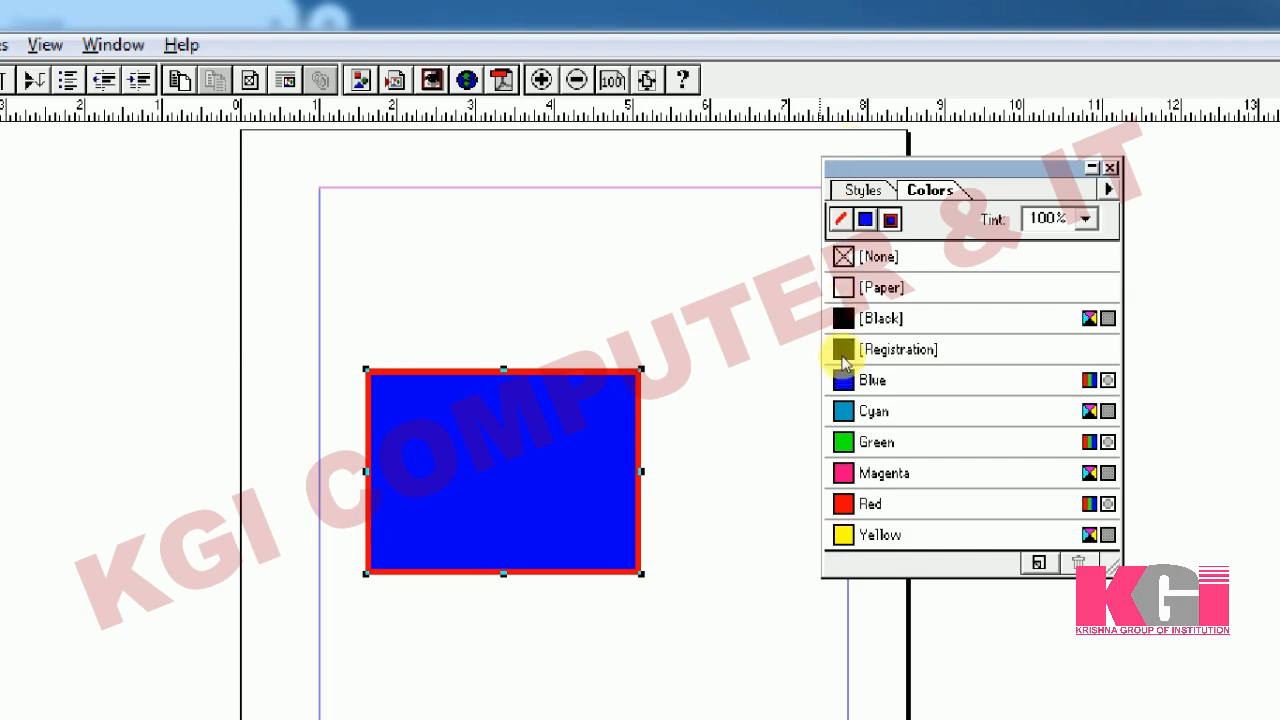
left_click(880, 535)
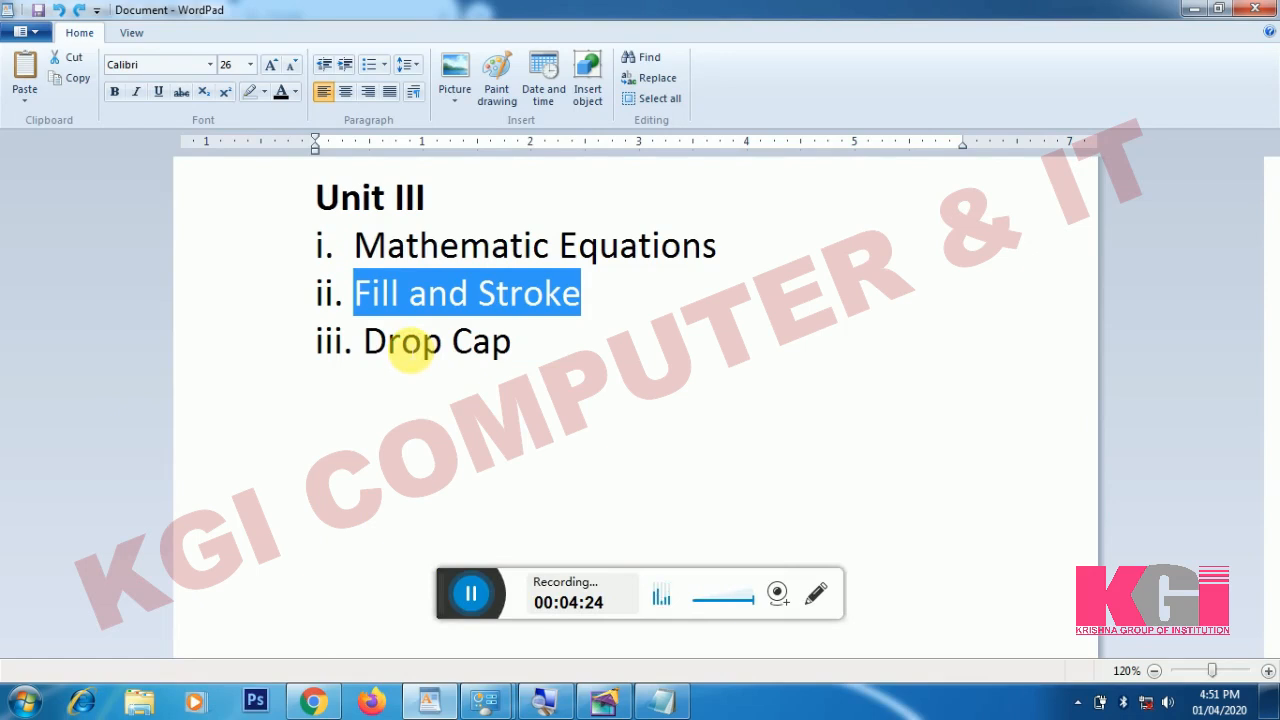
- Highlight the "Drop Cap" topic in the Unit III list and switch to PageMaker
left_click_drag(366, 345, 512, 342)
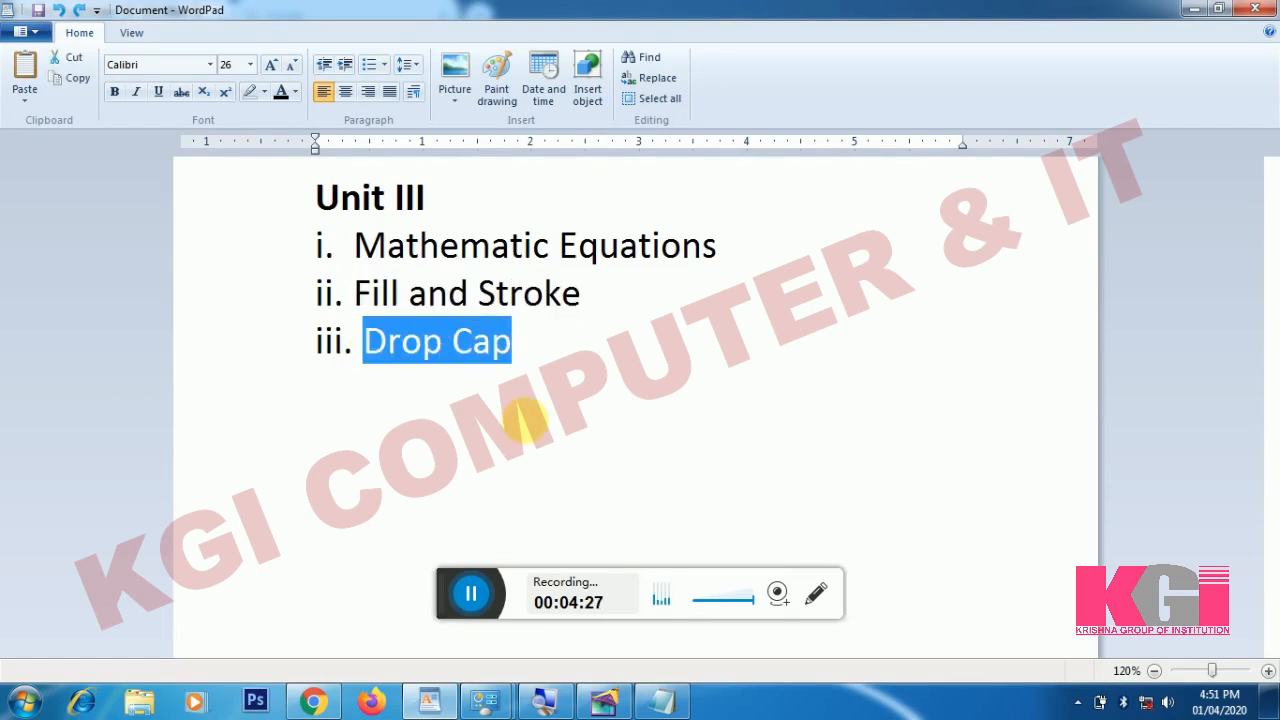
left_click(603, 698)
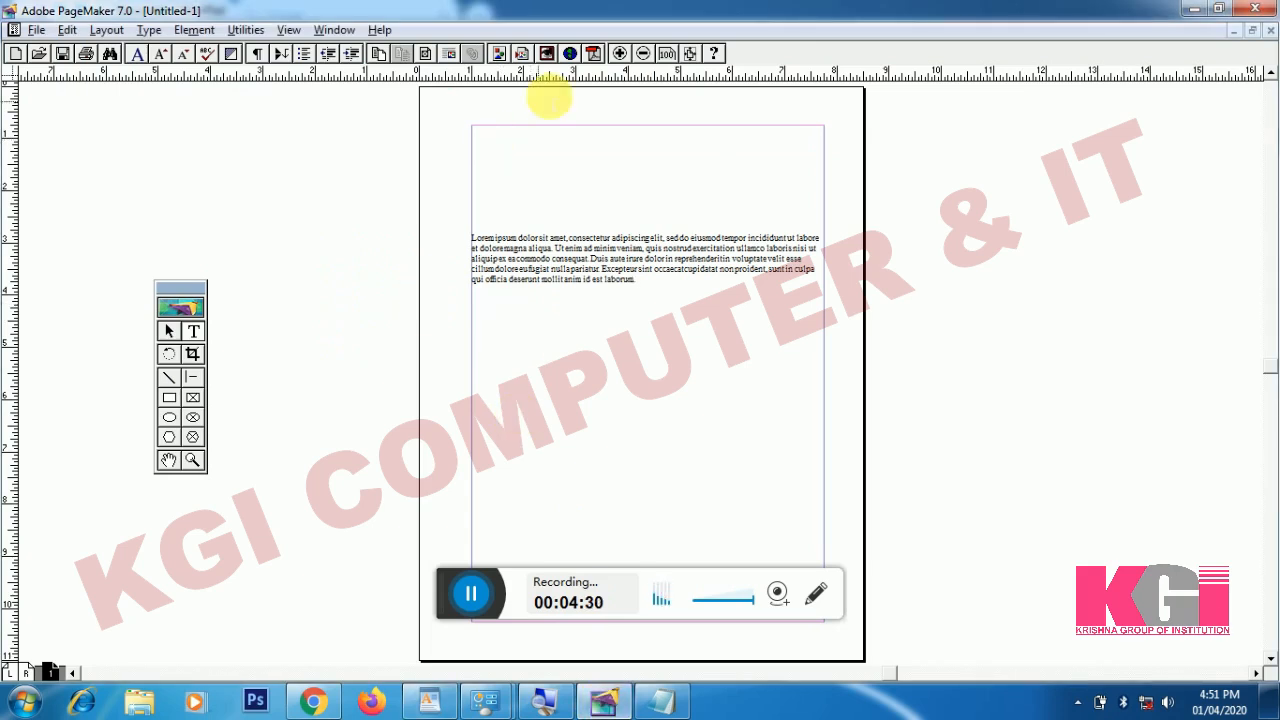
- Move the toolbox off the Lorem ipsum paragraph to the empty area just below its text
left_click(621, 55)
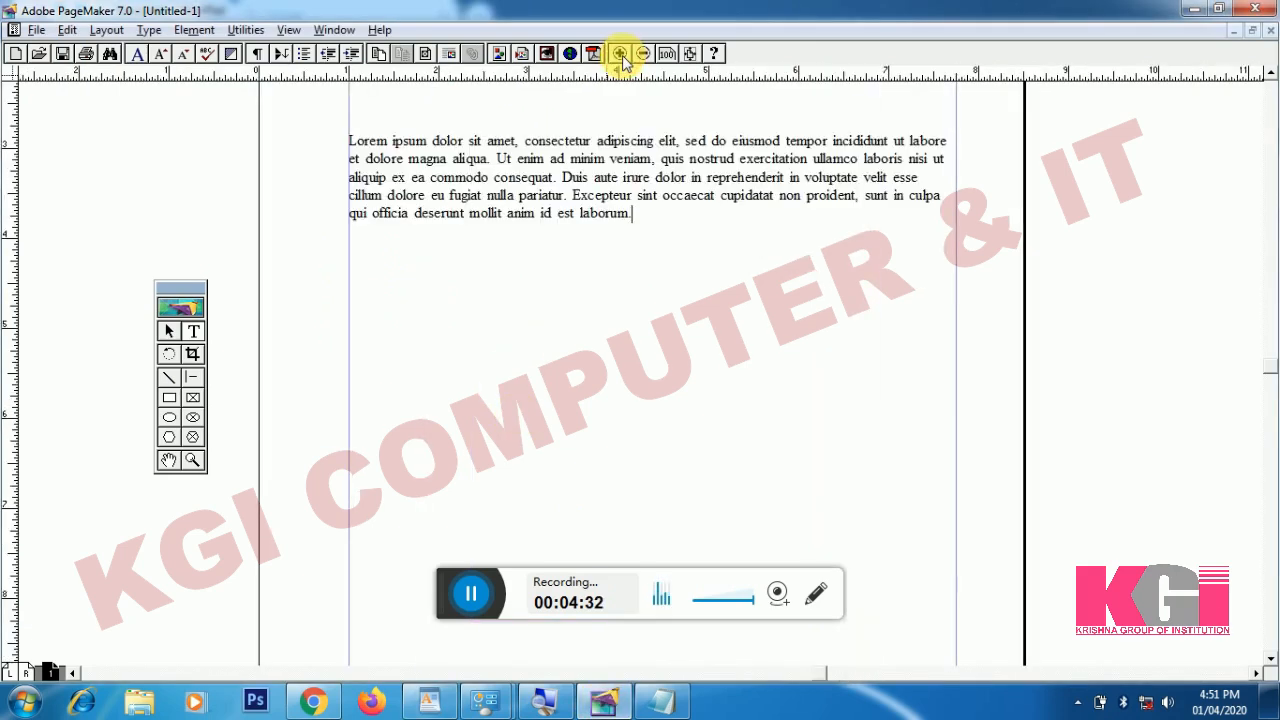
left_click(621, 55)
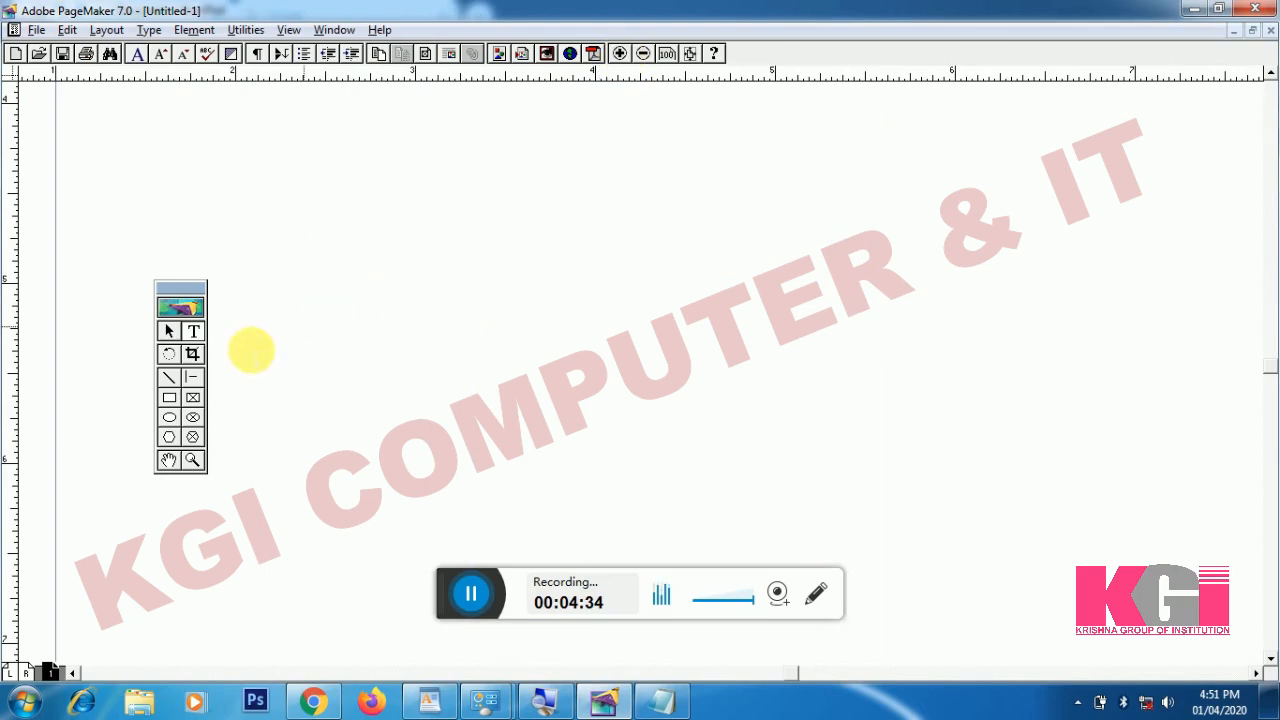
left_click(170, 461)
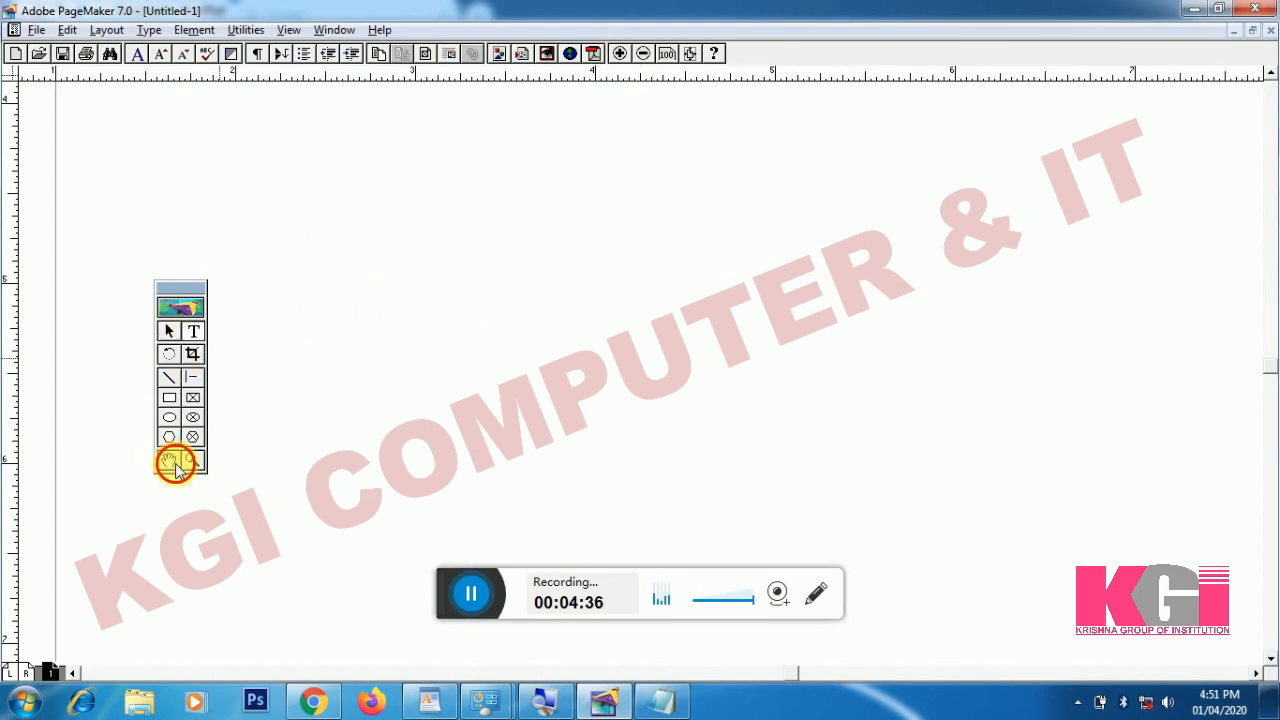
left_click_drag(354, 186, 387, 426)
left_click_drag(370, 291, 370, 349)
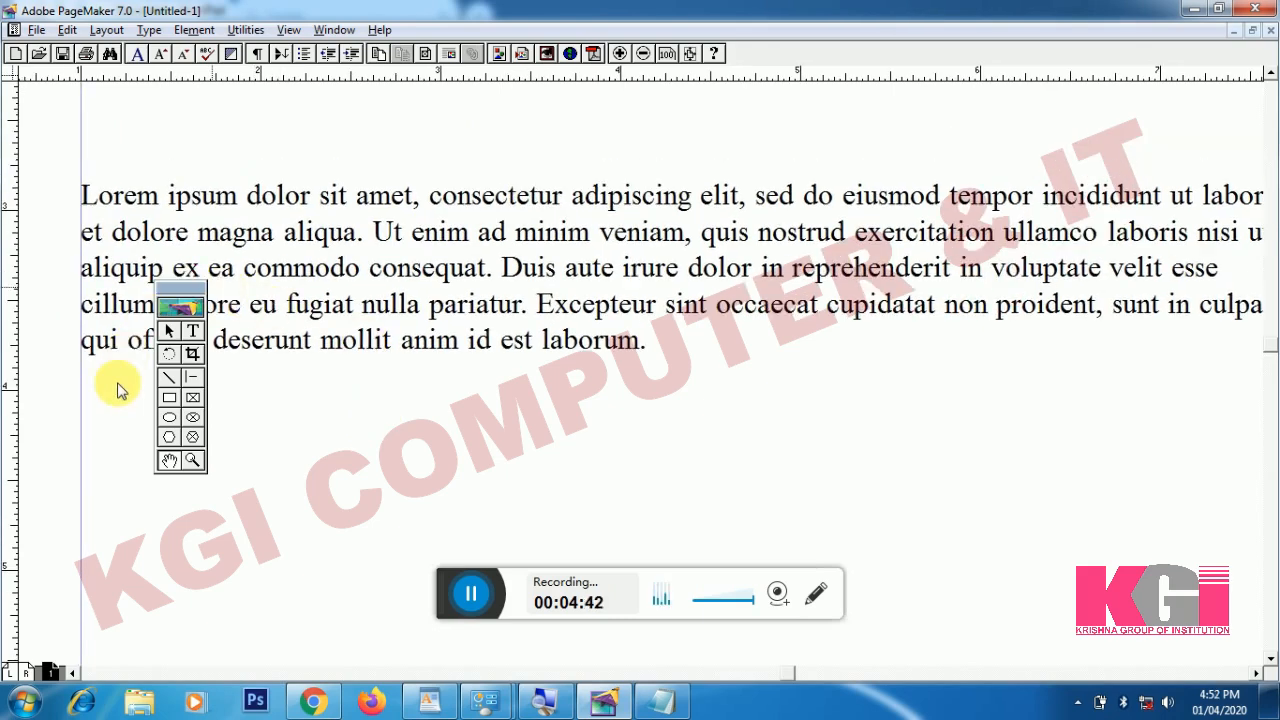
left_click_drag(117, 390, 117, 388)
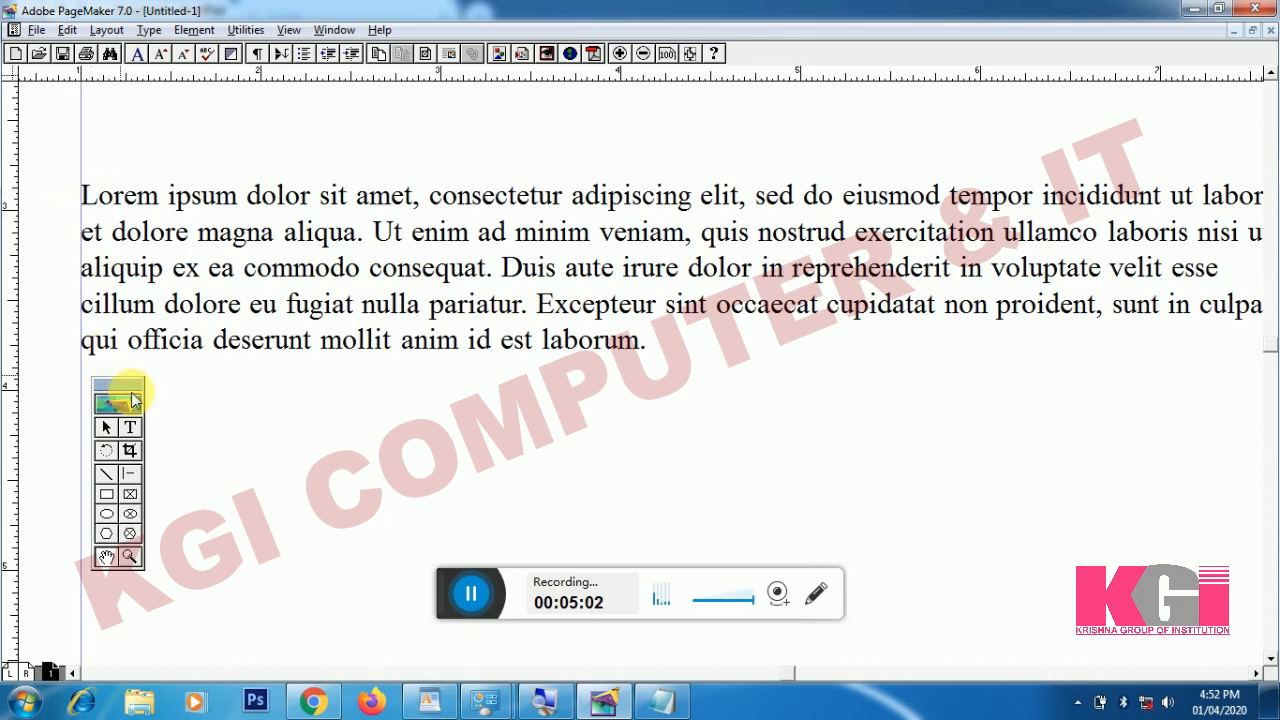
- Select the entire Lorem ipsum paragraph with the Text tool and open the Drop cap plug-in for it
left_click(130, 427)
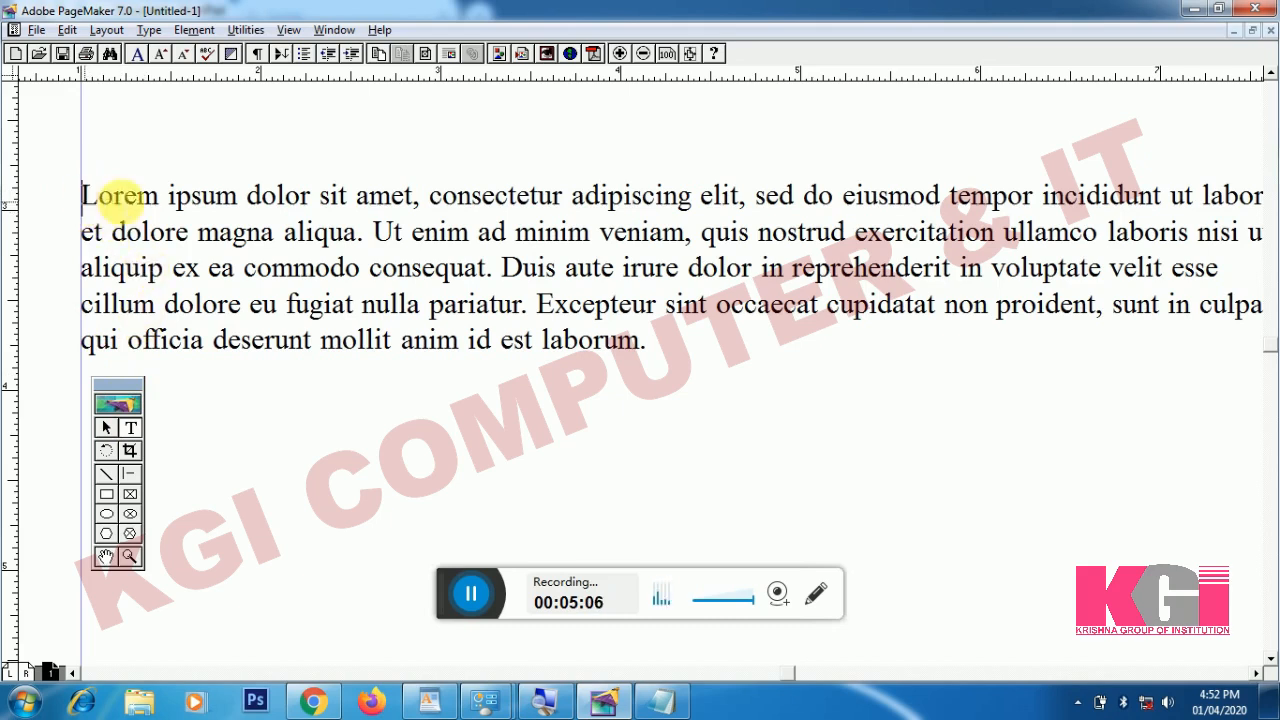
left_click_drag(82, 196, 645, 342)
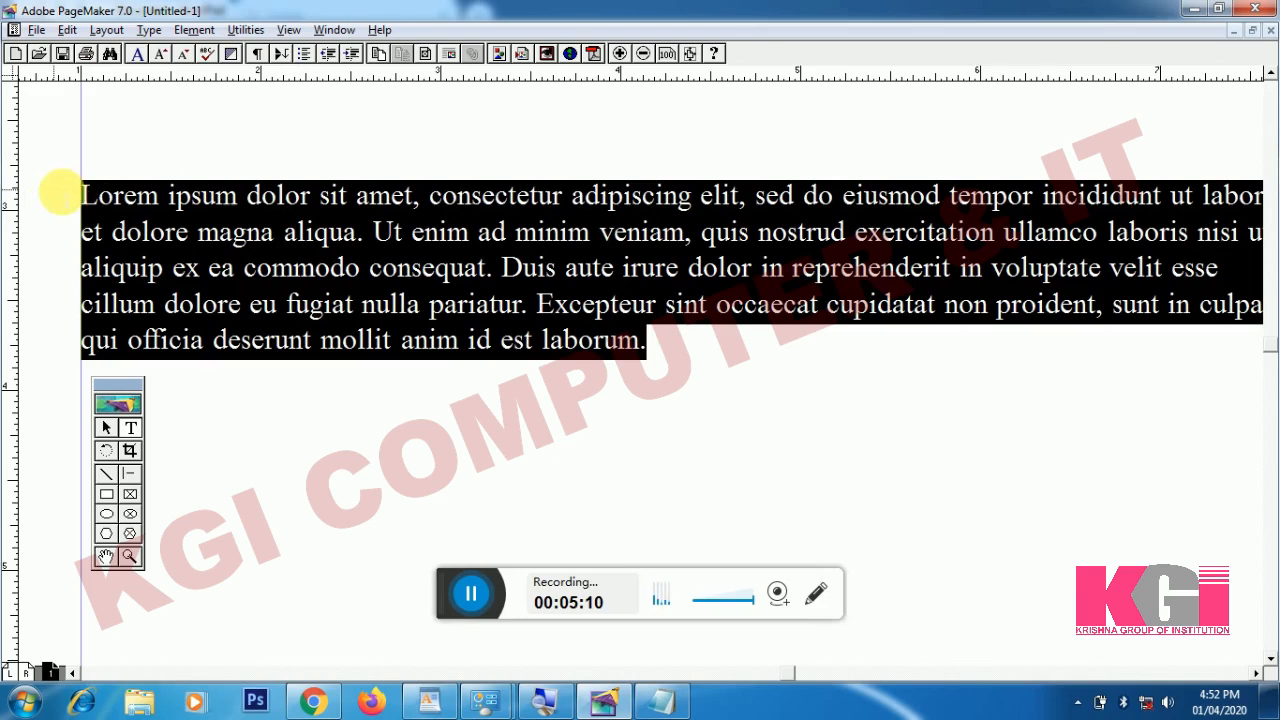
left_click(82, 196)
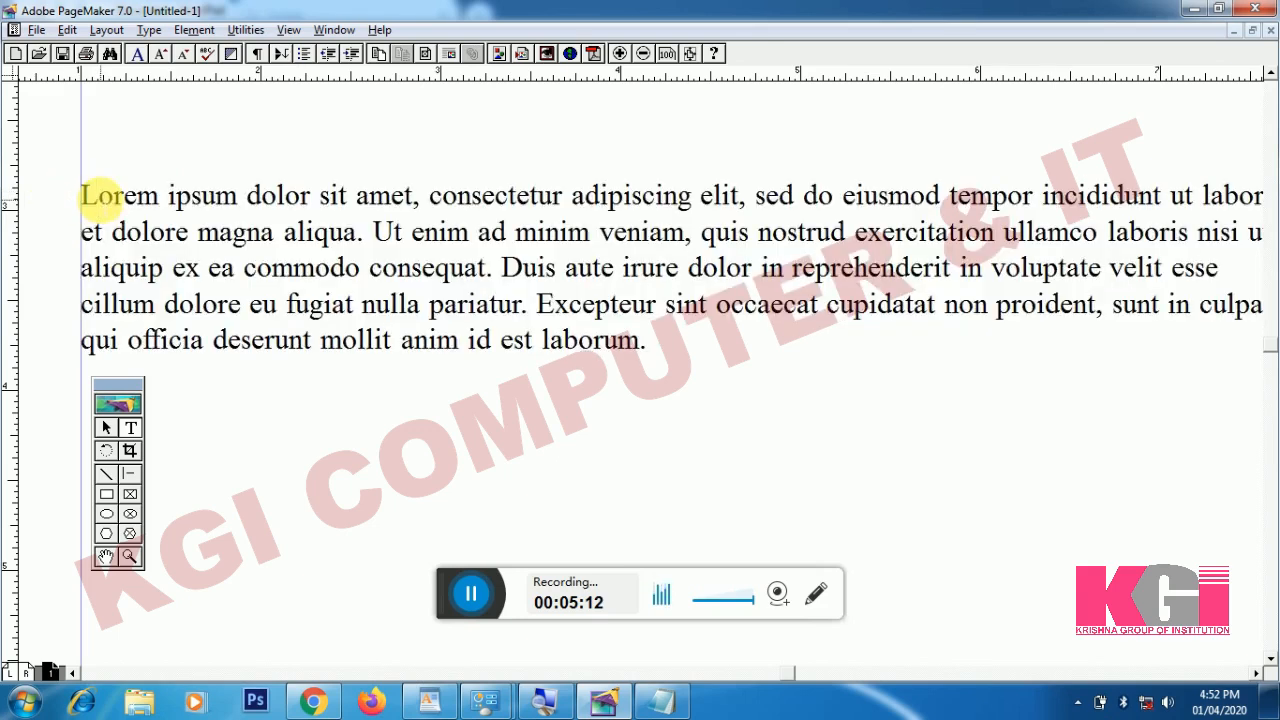
left_click_drag(99, 196, 82, 196)
triple_click(105, 208)
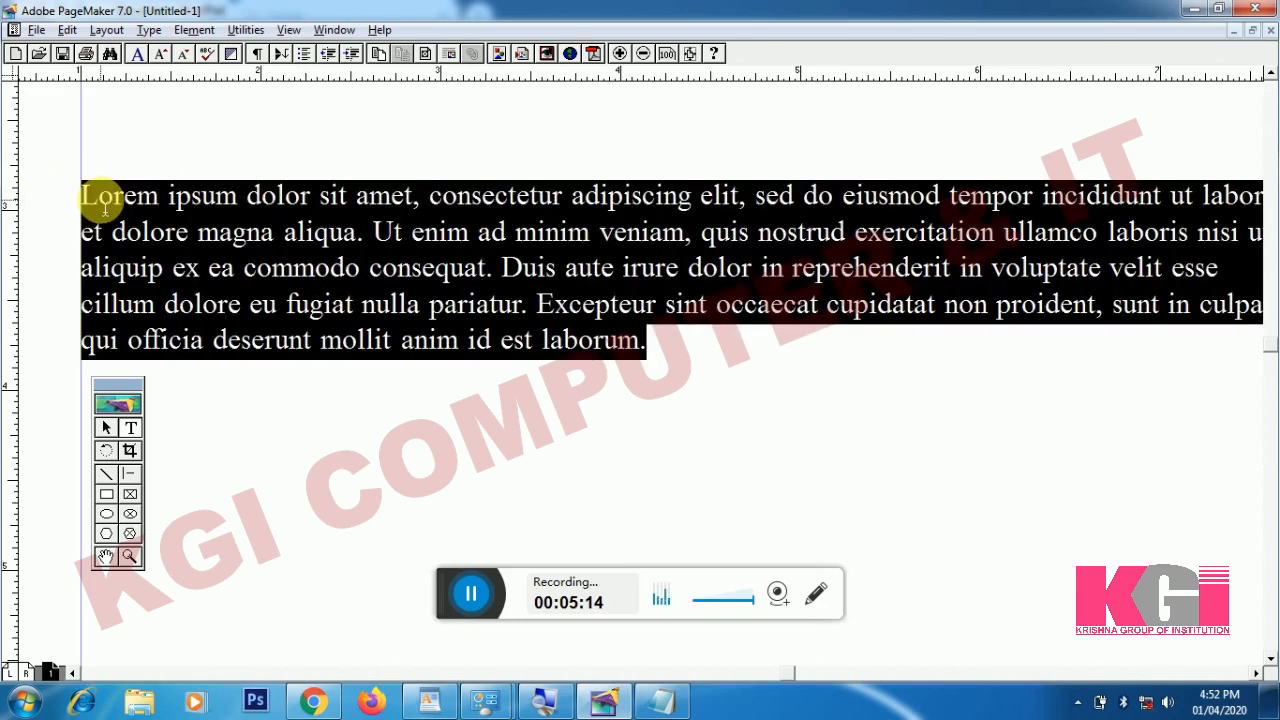
left_click(243, 31)
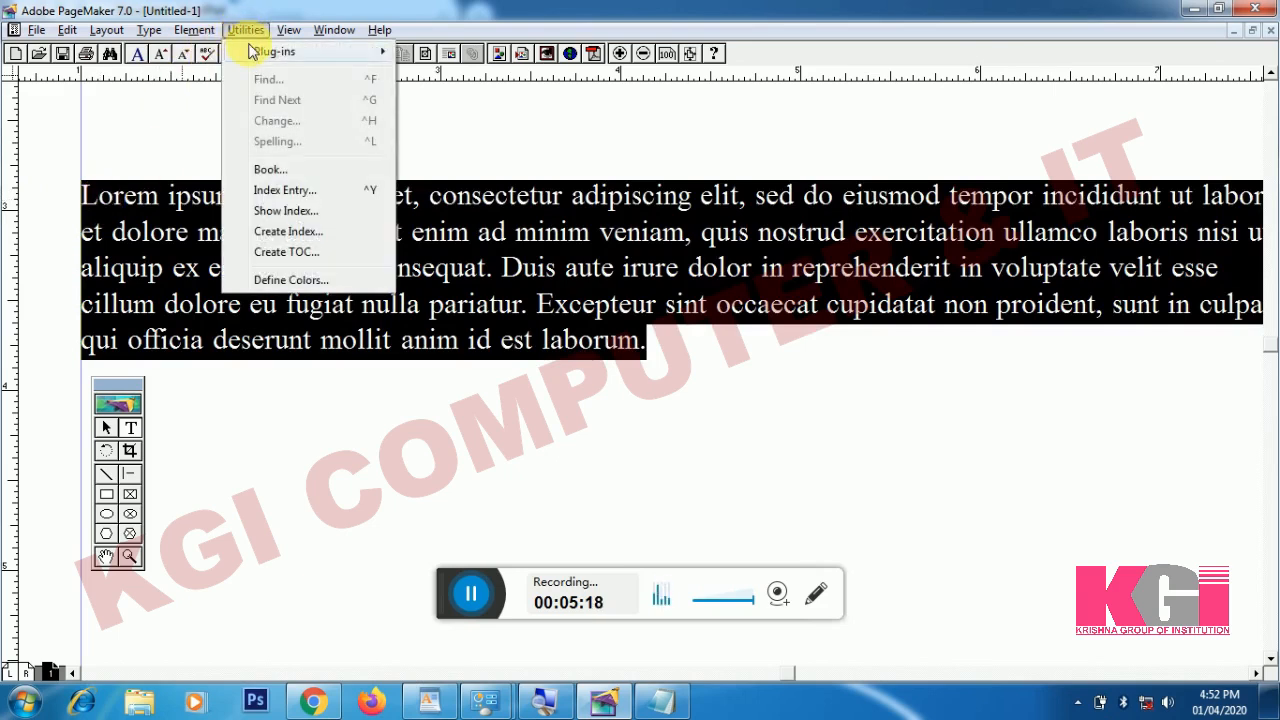
mouse_move(257, 55)
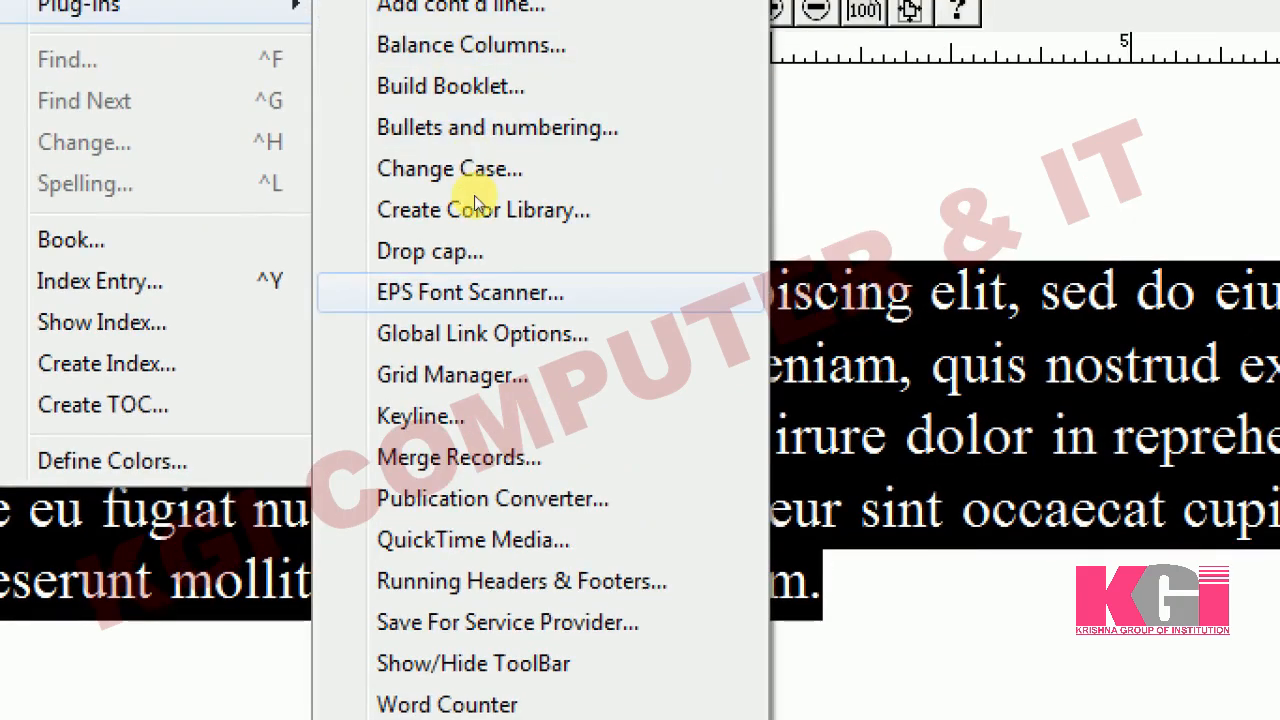
left_click(430, 251)
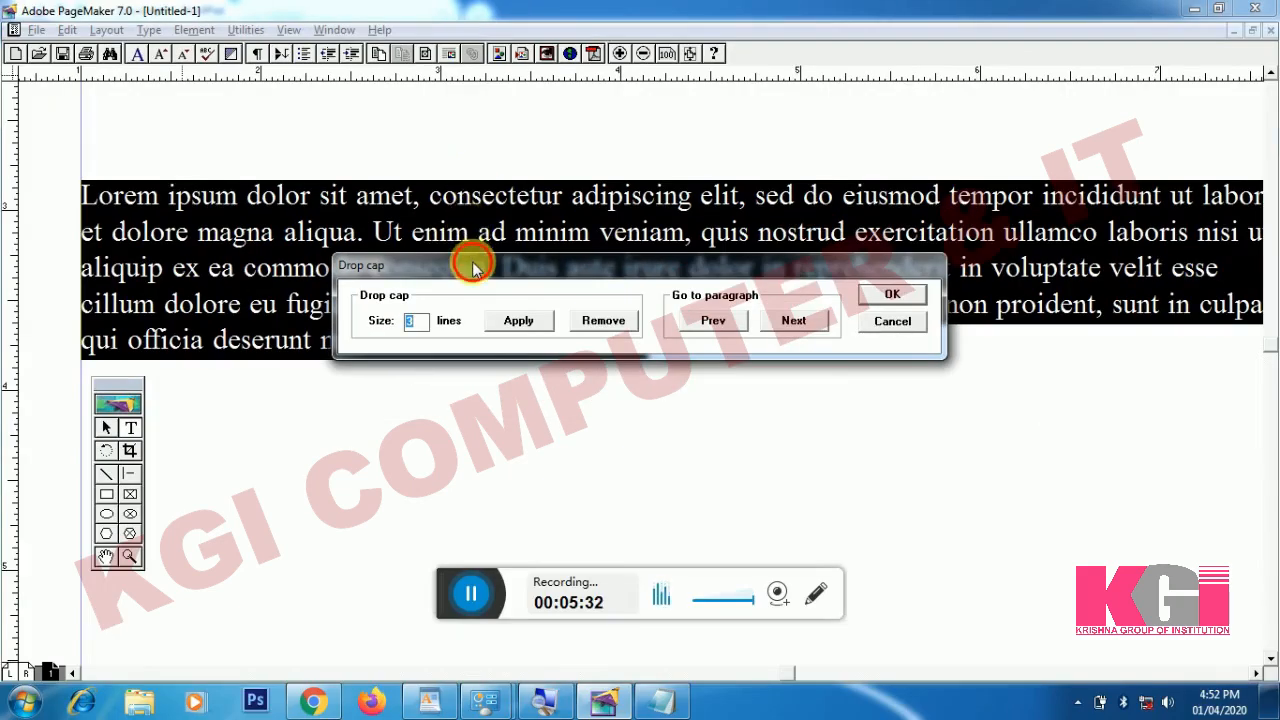
- Apply a drop cap with a size of 3 lines to the paragraph and clear the text selection
left_click_drag(473, 265, 408, 360)
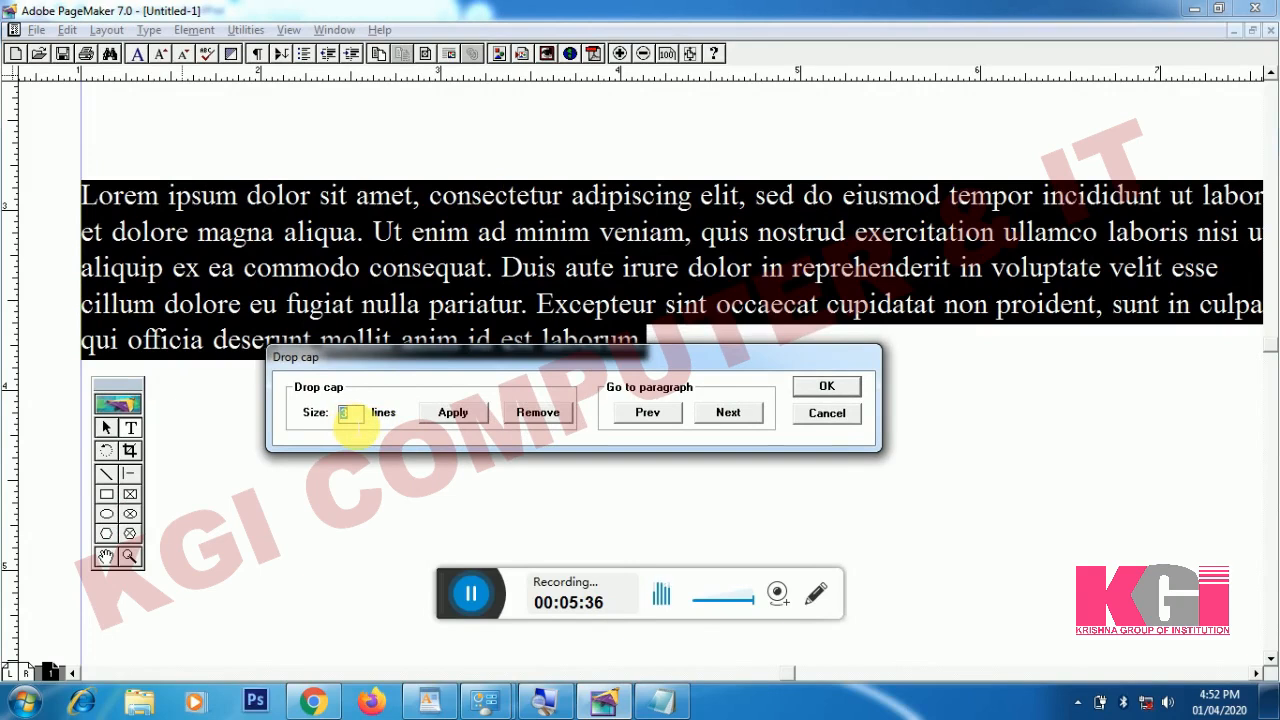
left_click(355, 418)
double_click(350, 414)
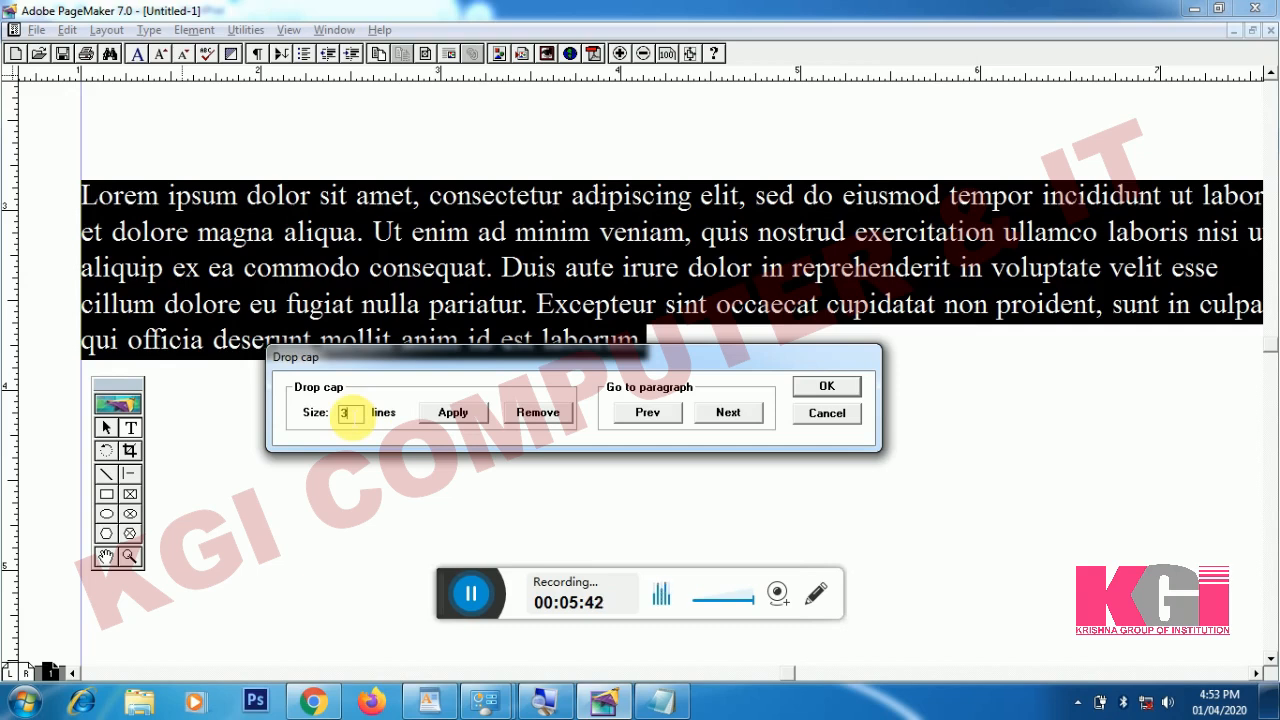
left_click(452, 413)
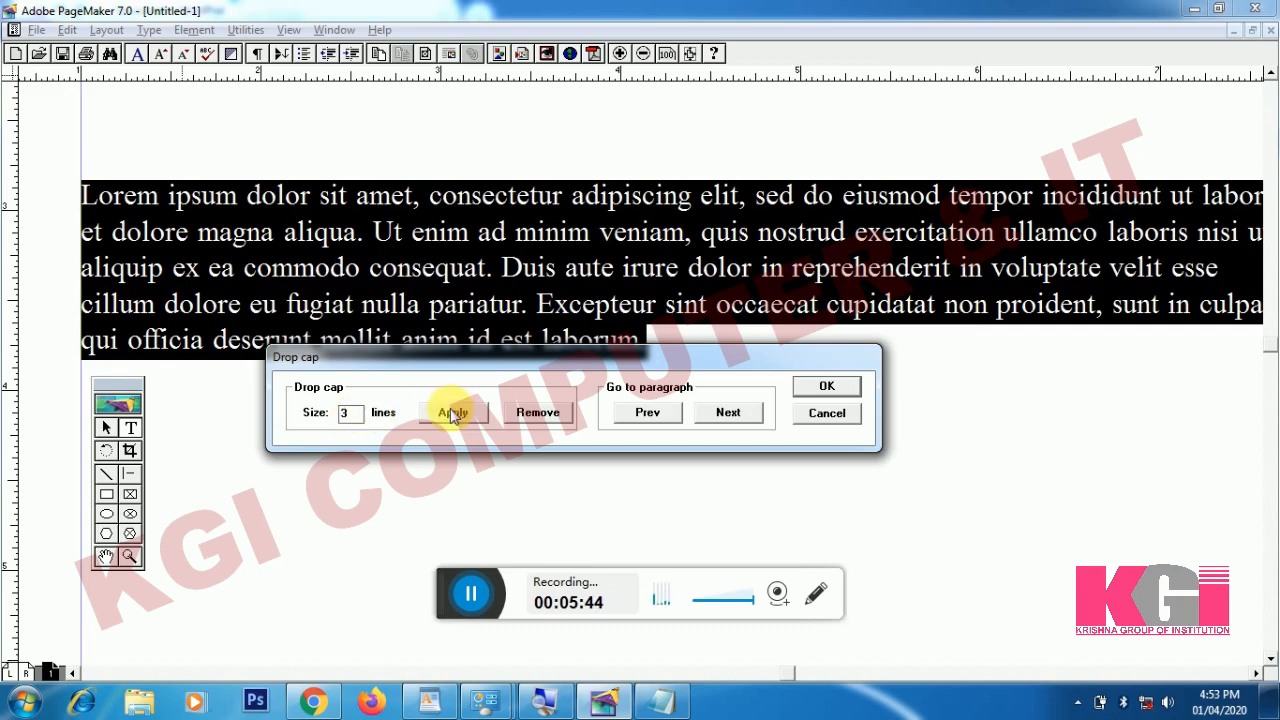
left_click(452, 413)
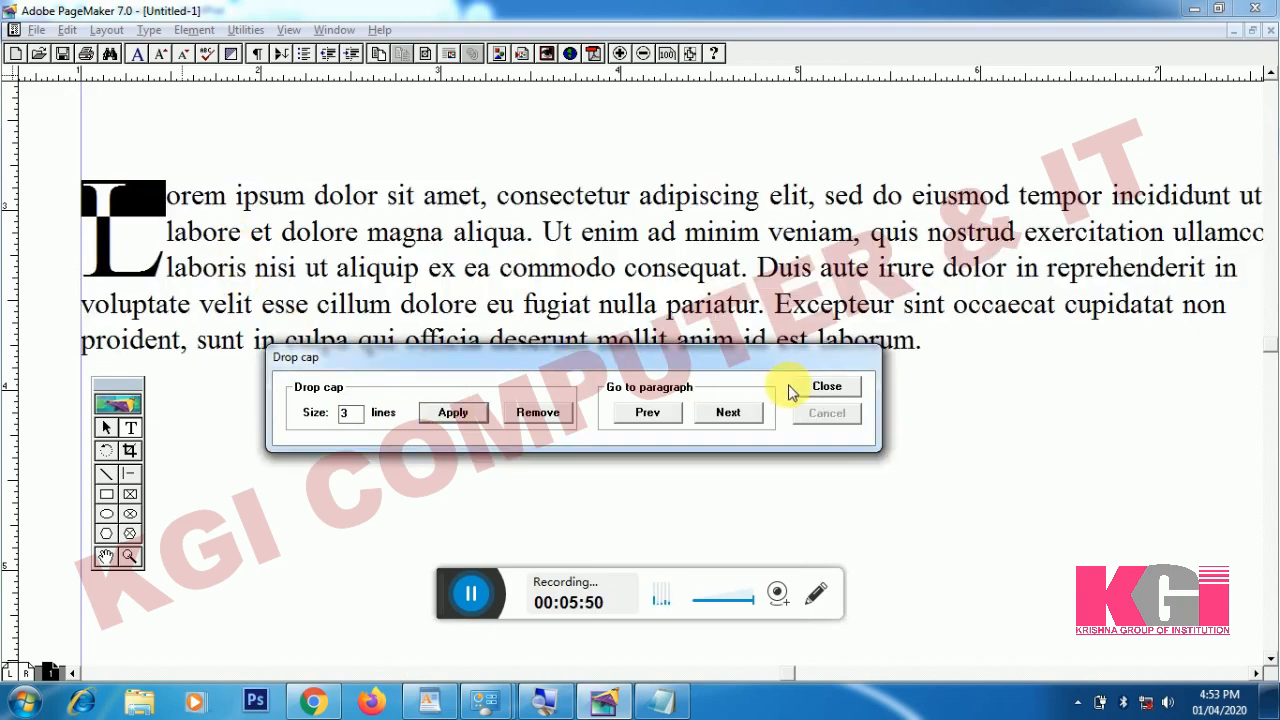
left_click(826, 386)
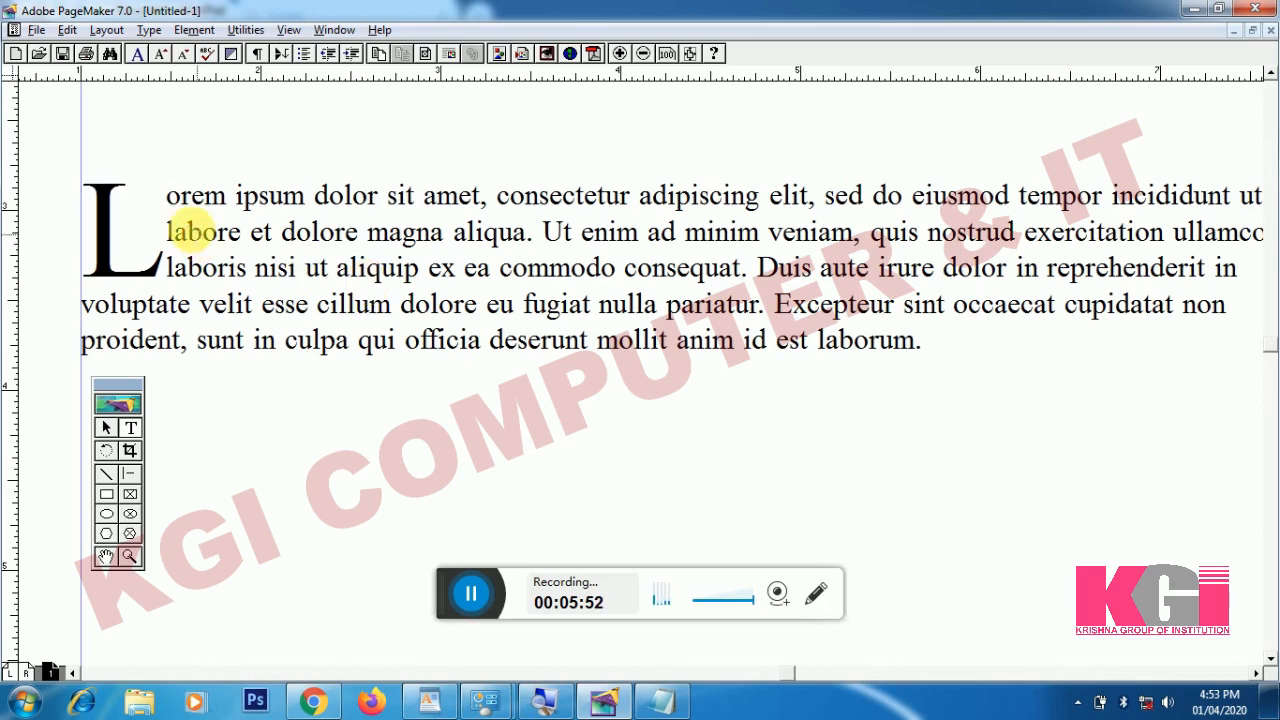
left_click(204, 231)
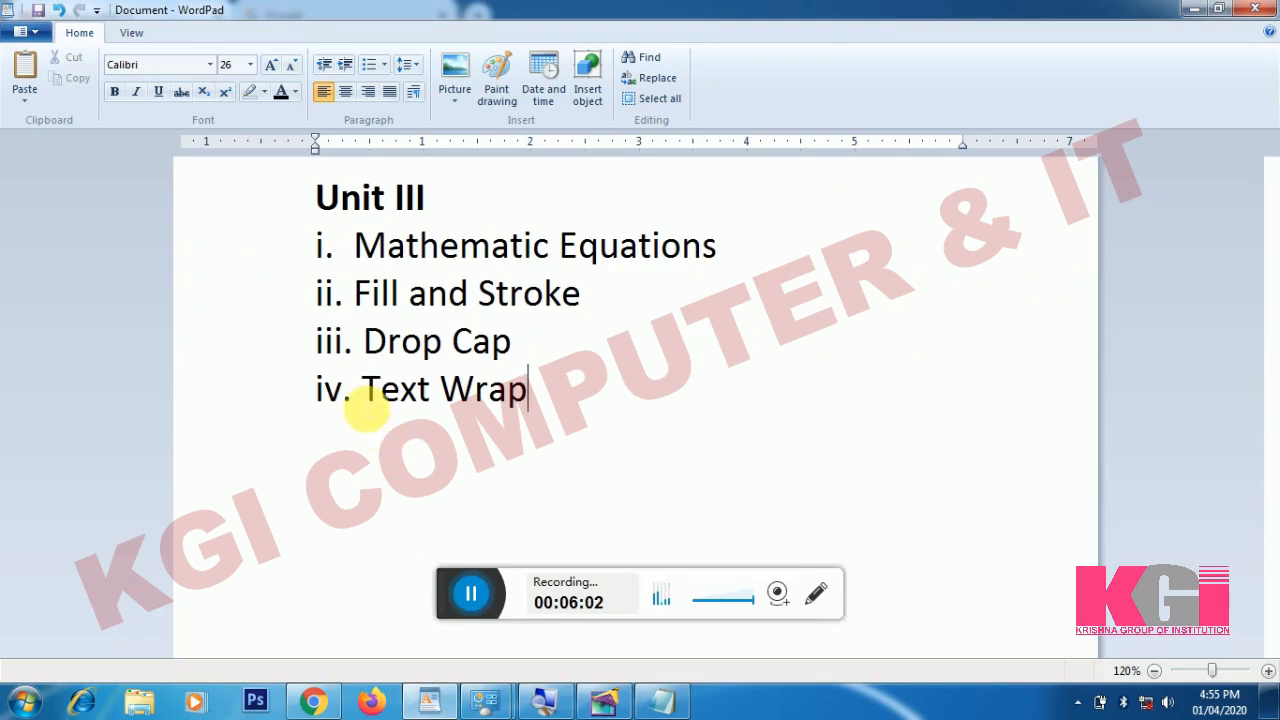
- Highlight the "Text Wrap" topic in the Unit III list and return to PageMaker with the whole page in view
left_click(366, 389)
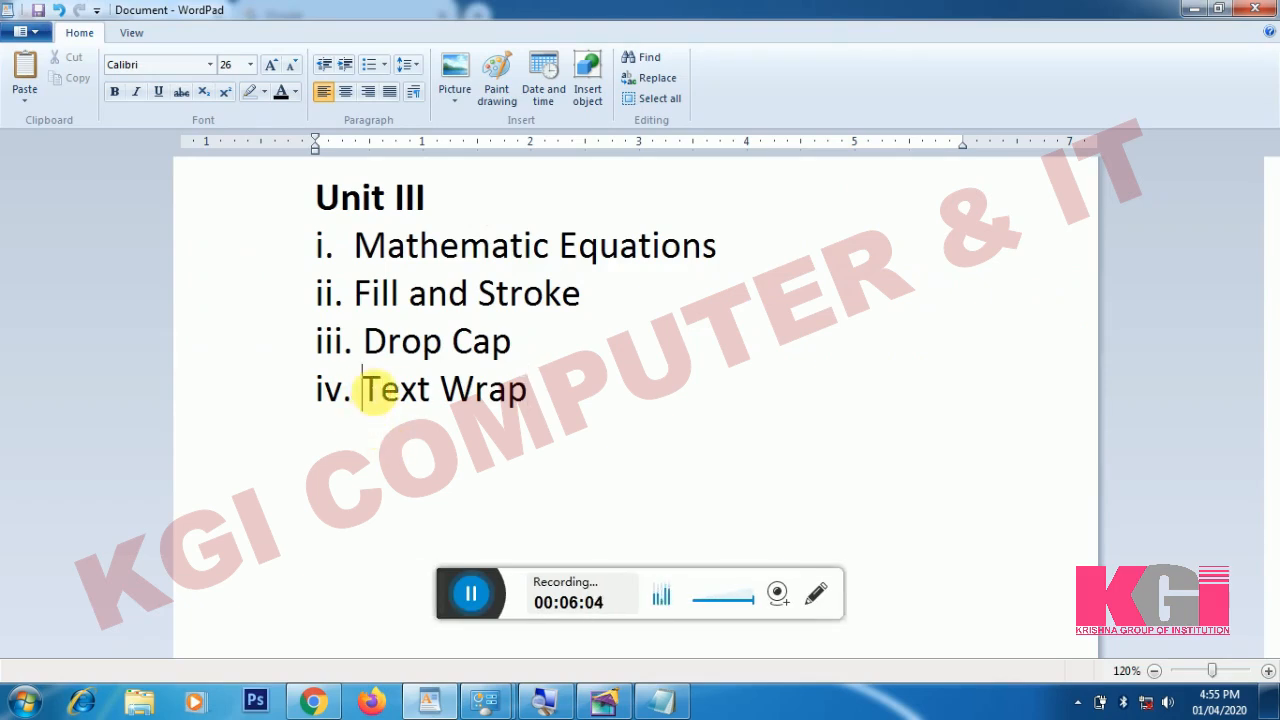
left_click_drag(372, 389, 540, 389)
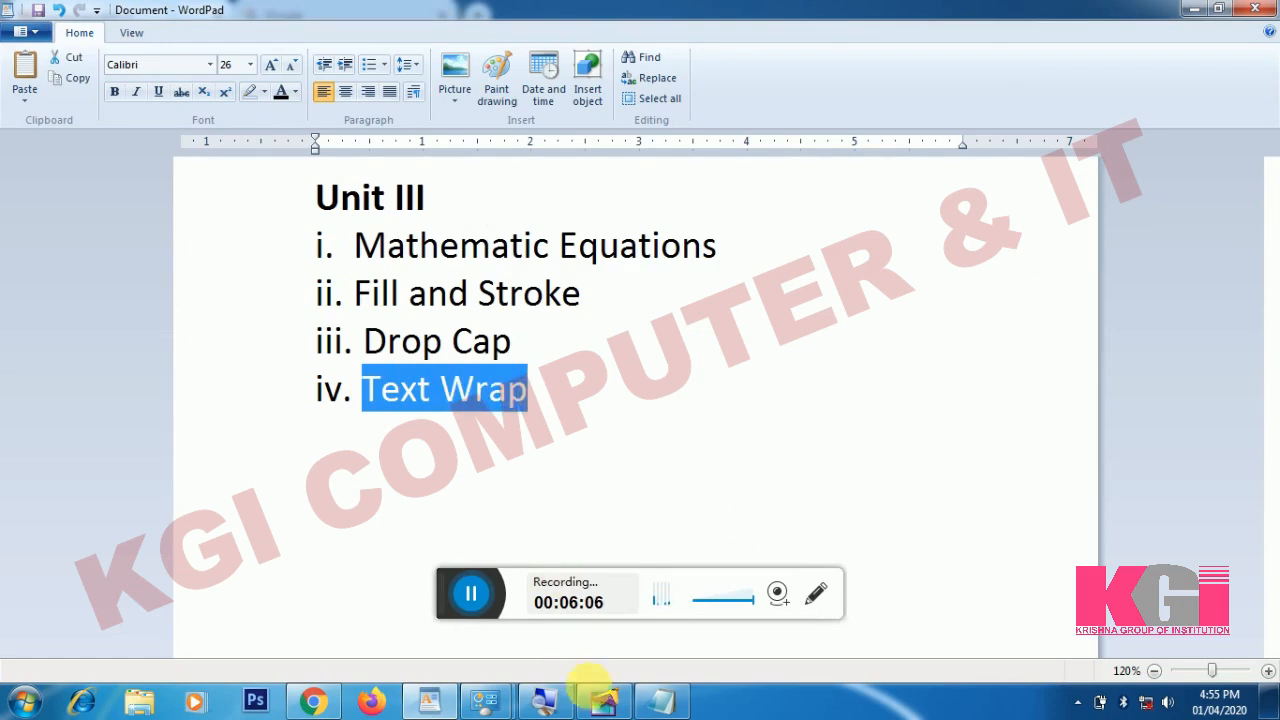
left_click(603, 701)
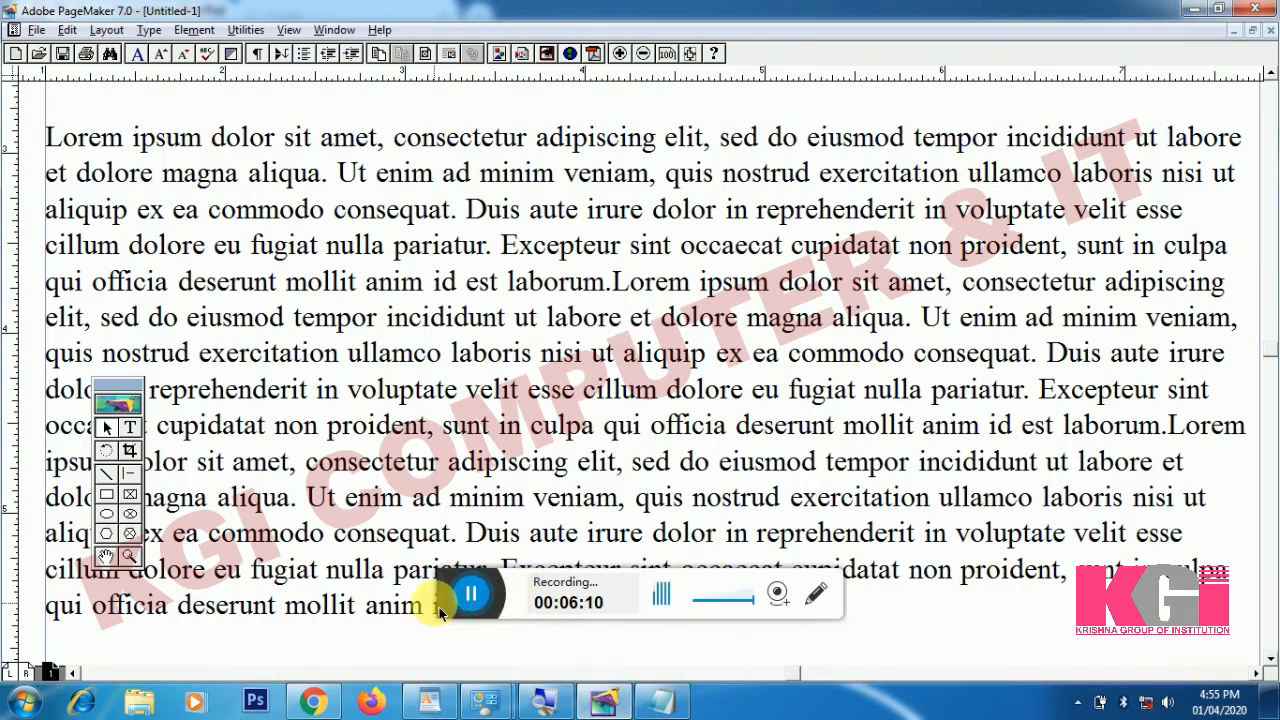
left_click_drag(451, 612, 453, 632)
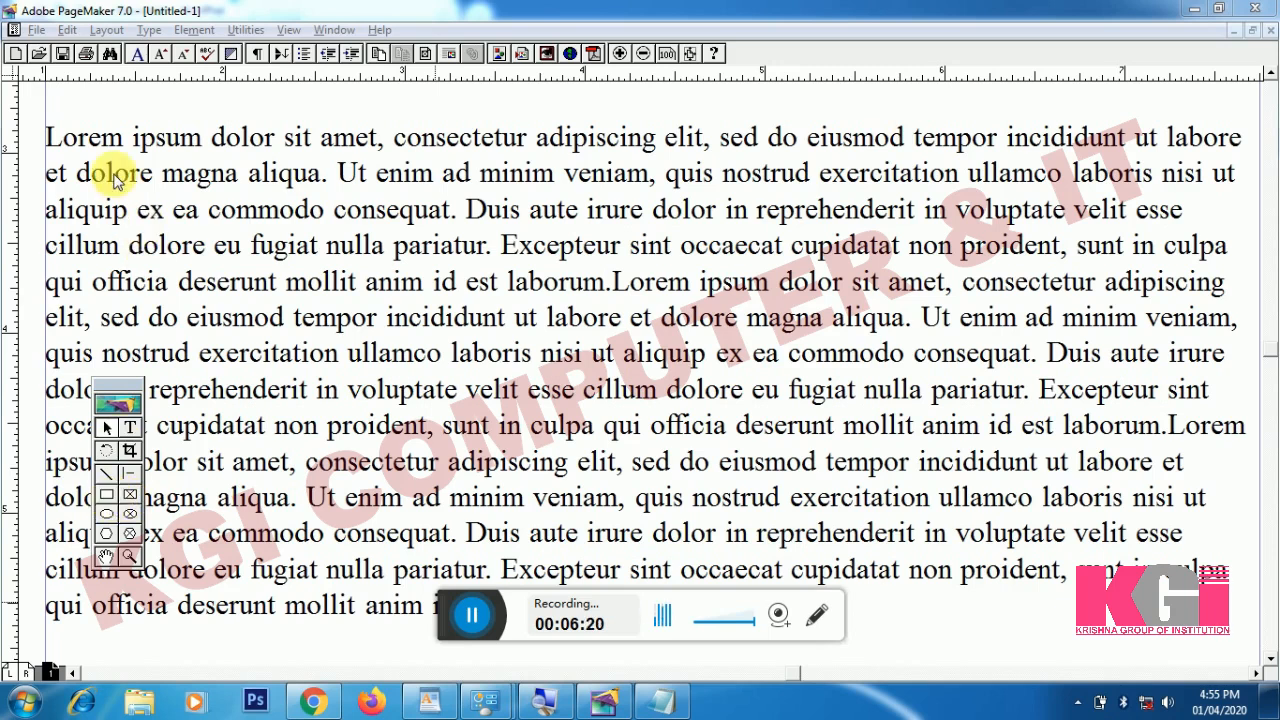
left_click(667, 54)
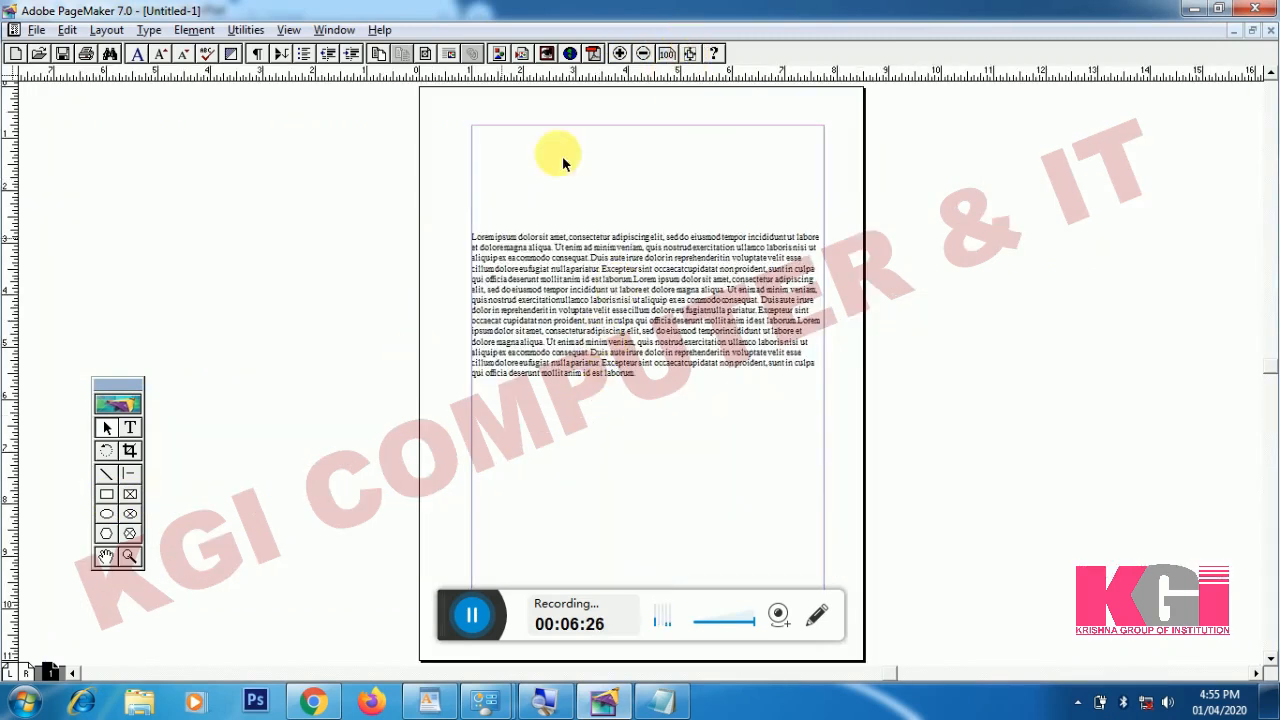
- Draw a rectangle about 1.3 inches wide and 1 inch high over the middle of the Lorem ipsum paragraph
left_click(620, 53)
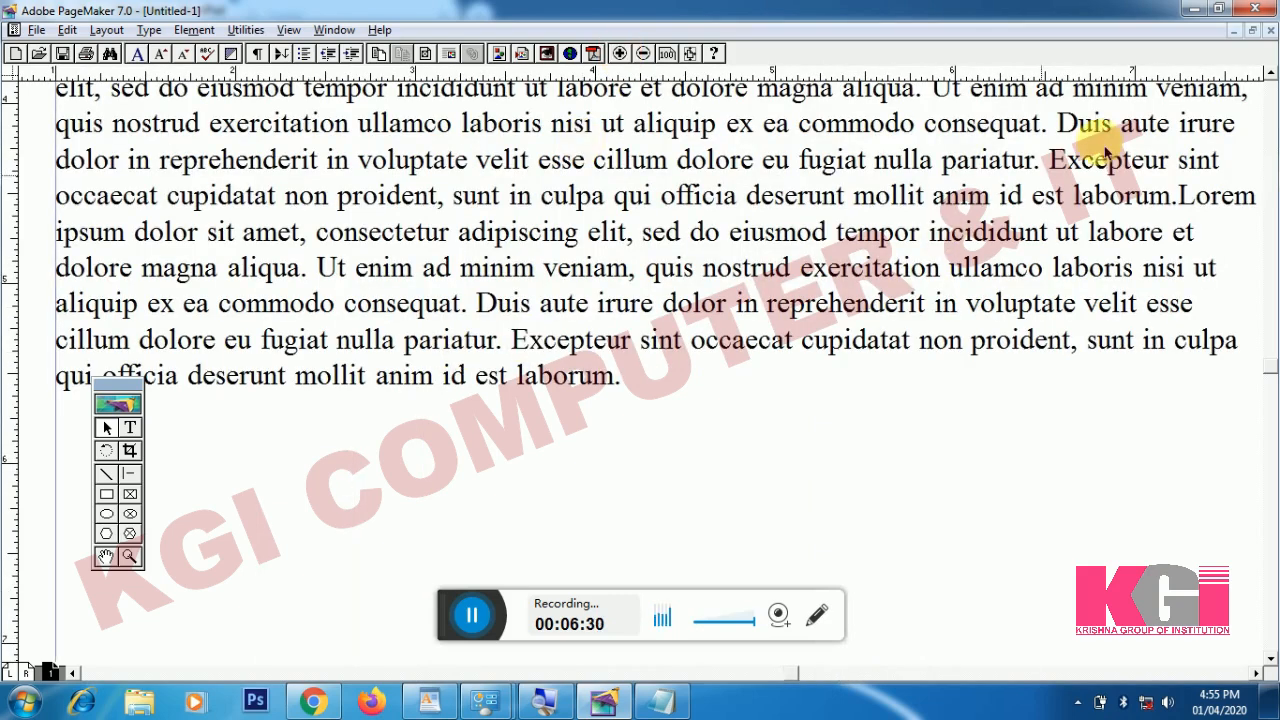
left_click(1268, 73)
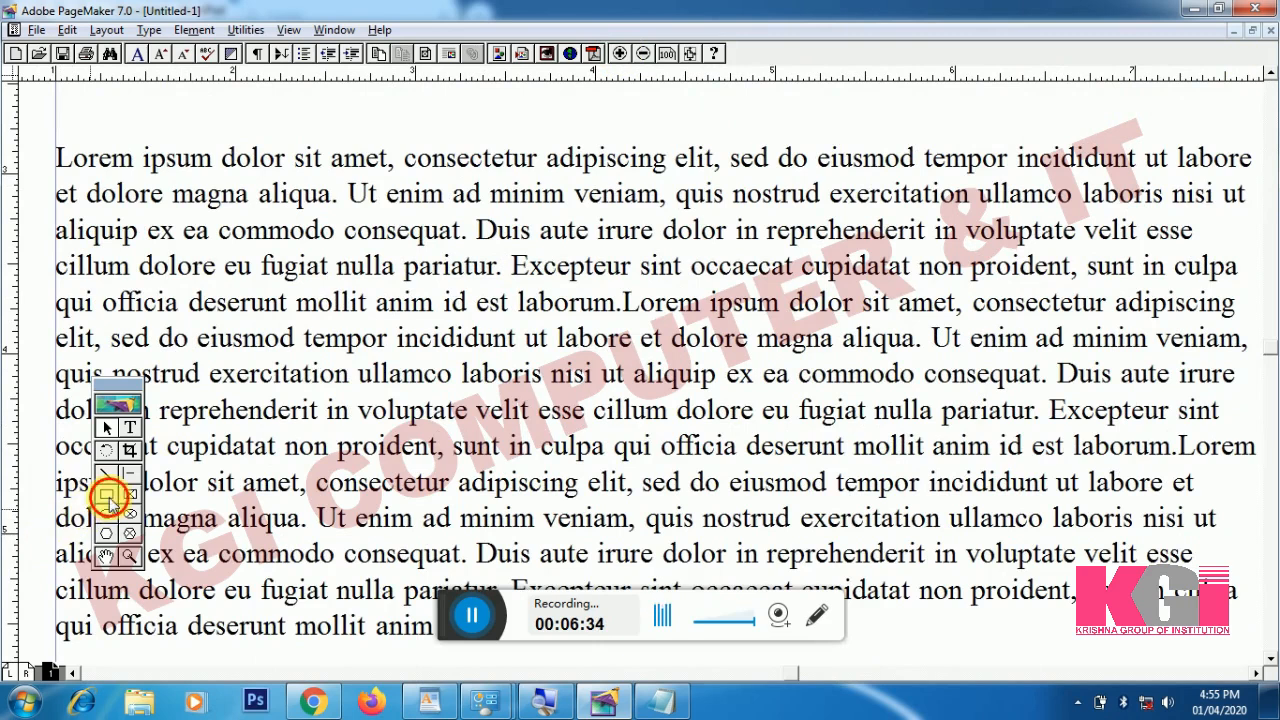
left_click_drag(608, 230, 840, 410)
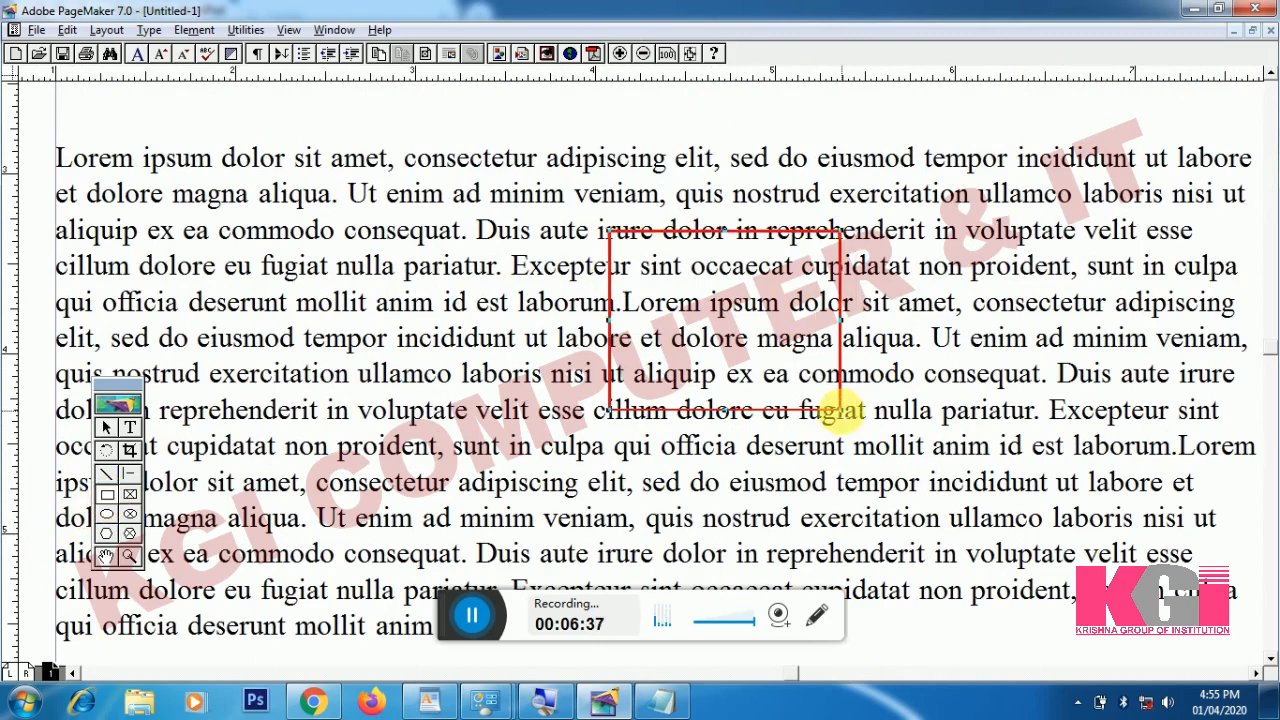
- Show the Colors palette, color the rectangle Red, and close the palette again
left_click(330, 30)
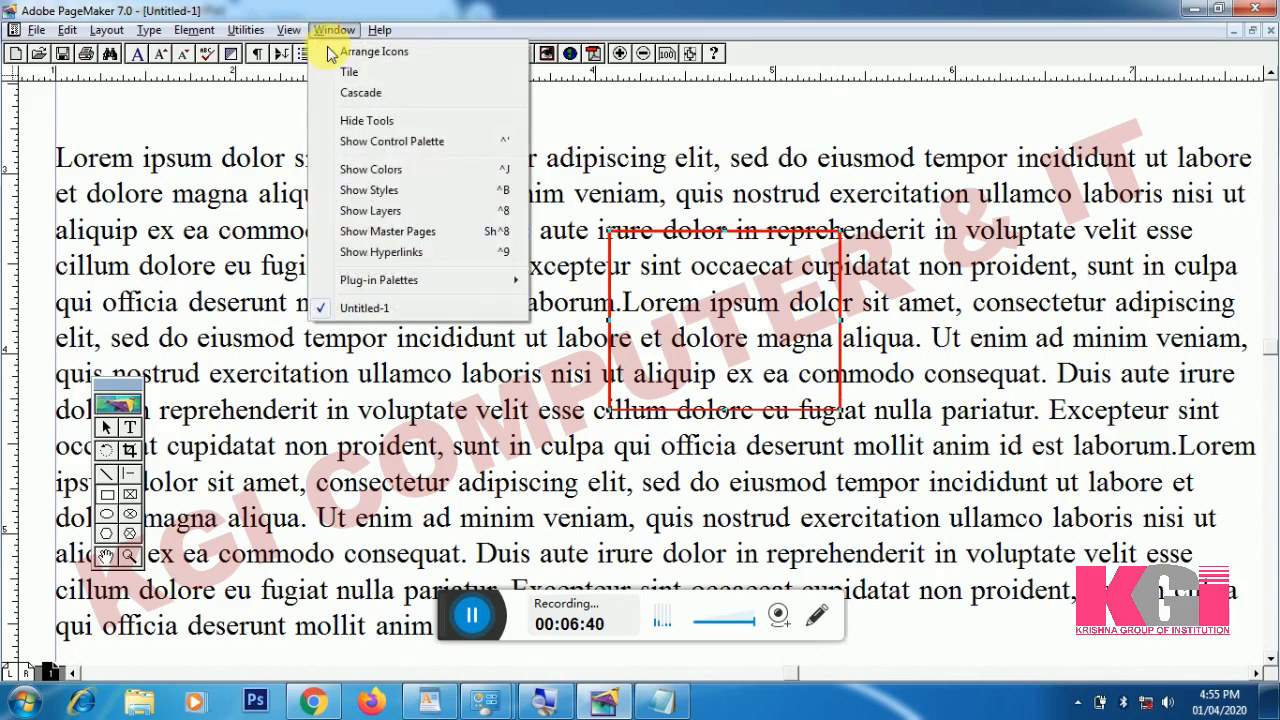
left_click(371, 168)
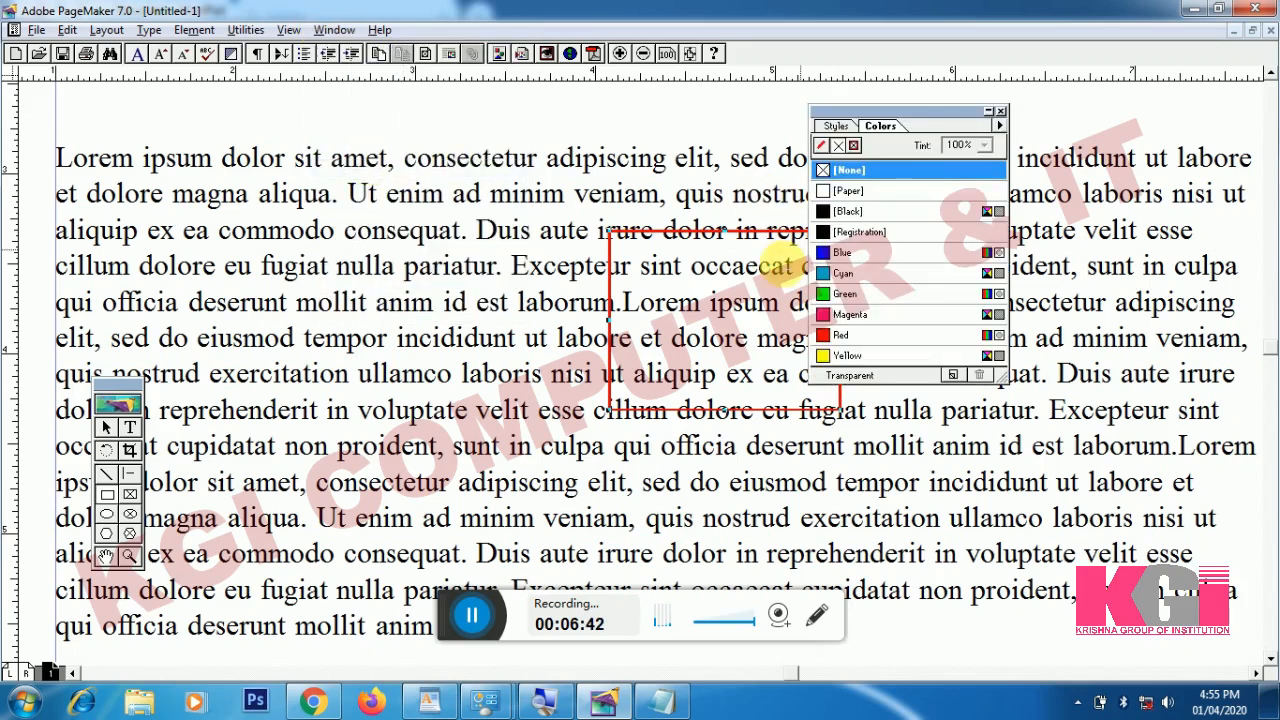
left_click(835, 338)
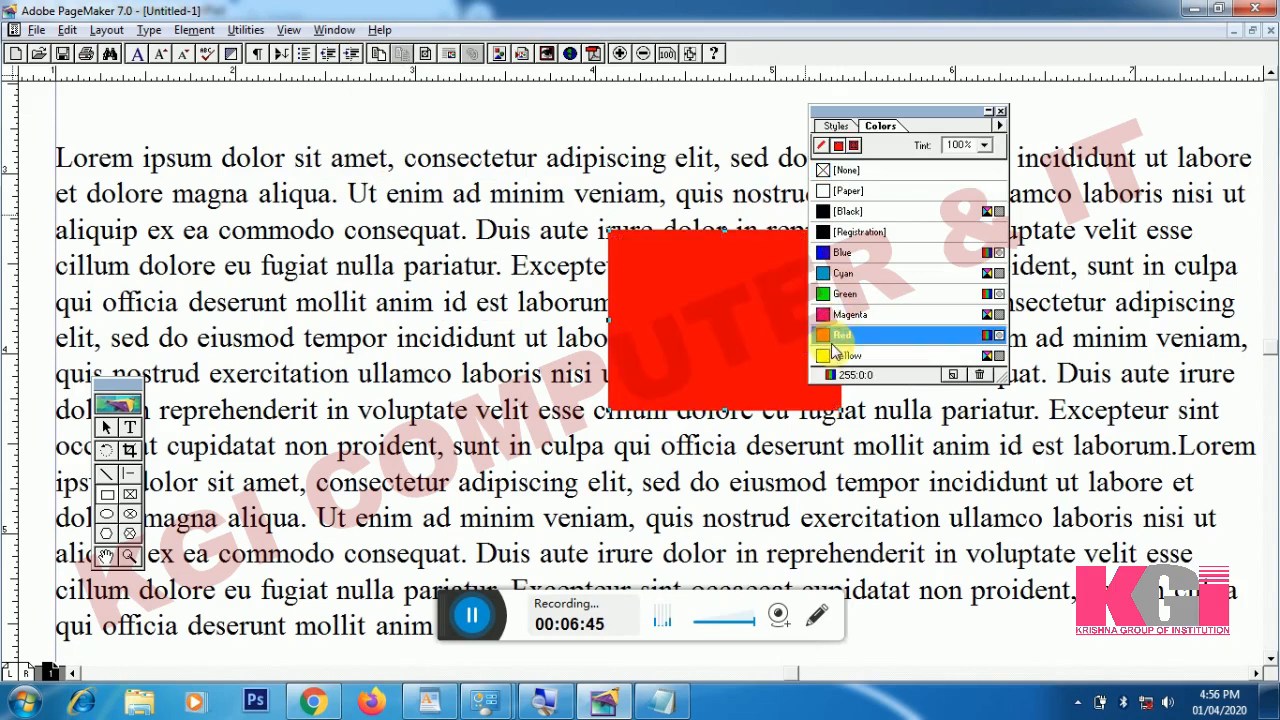
left_click(1001, 112)
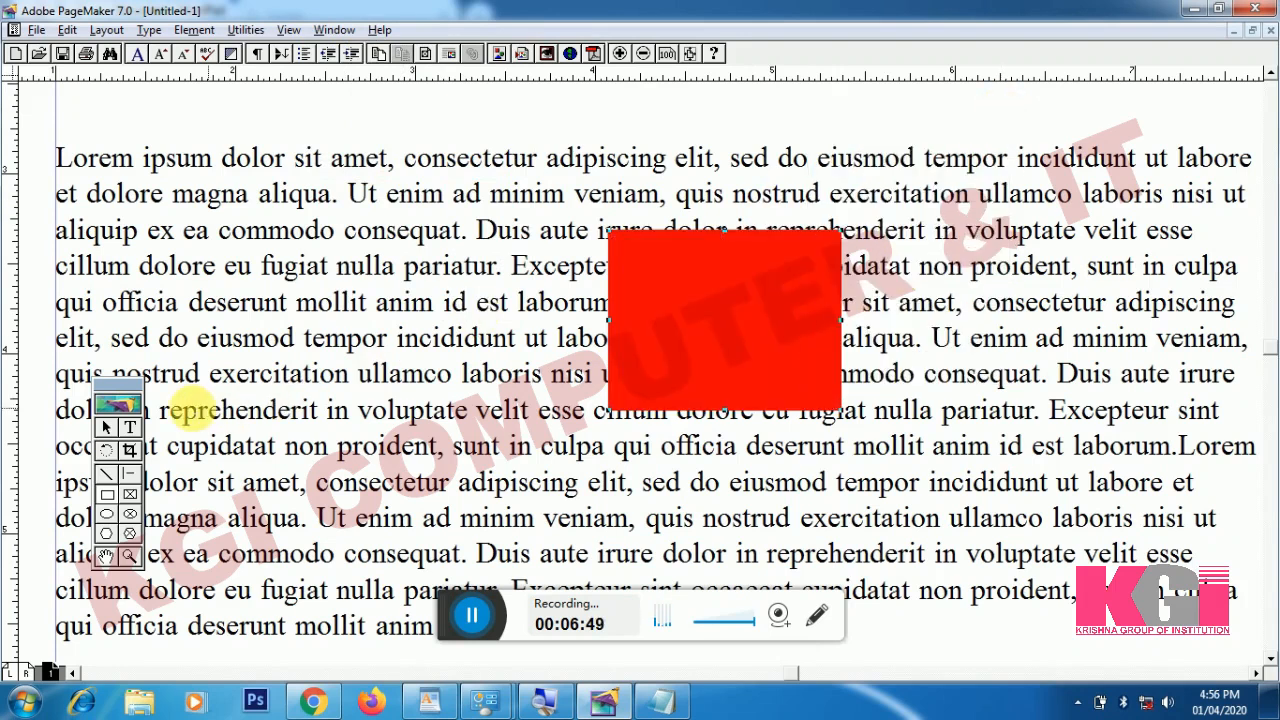
- Move the red rectangle with the Pointer tool, first slightly left and finally toward the right side of the paragraph
left_click(106, 429)
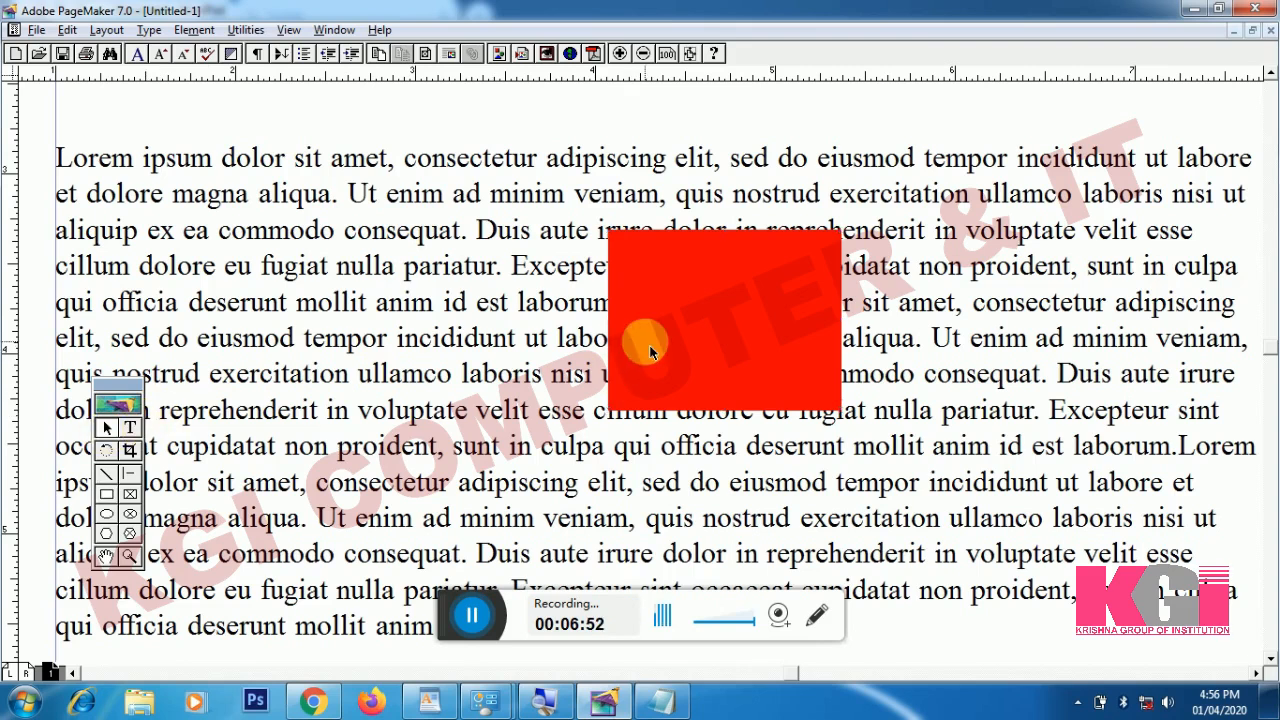
left_click_drag(650, 352, 600, 352)
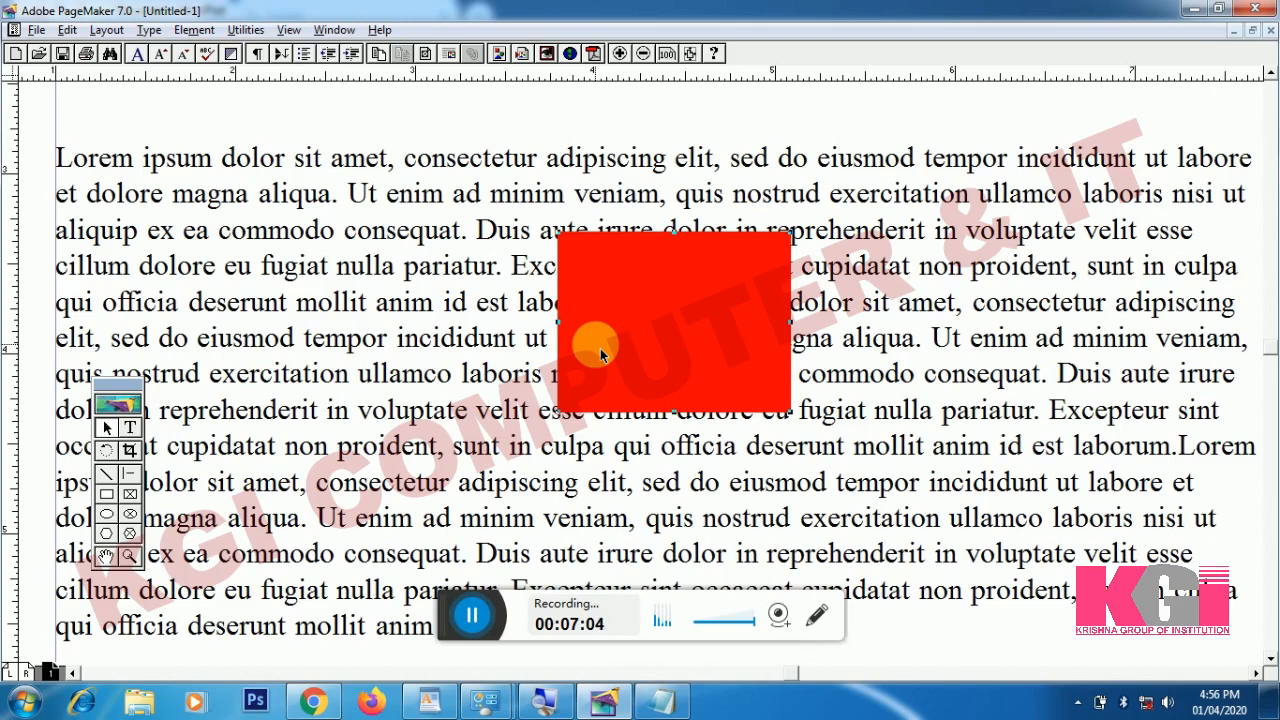
left_click_drag(600, 348, 827, 368)
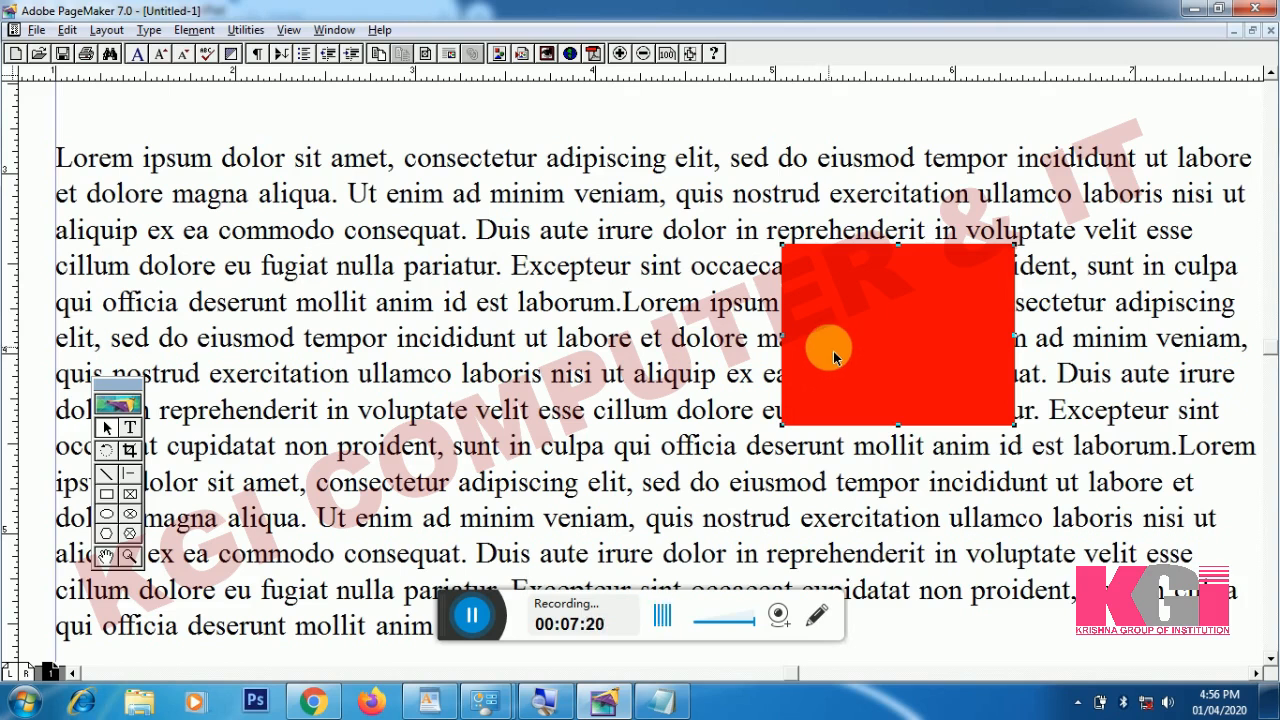
- Apply a rectangular text wrap to the red rectangle with the text flow that stops the text above the object
left_click(194, 32)
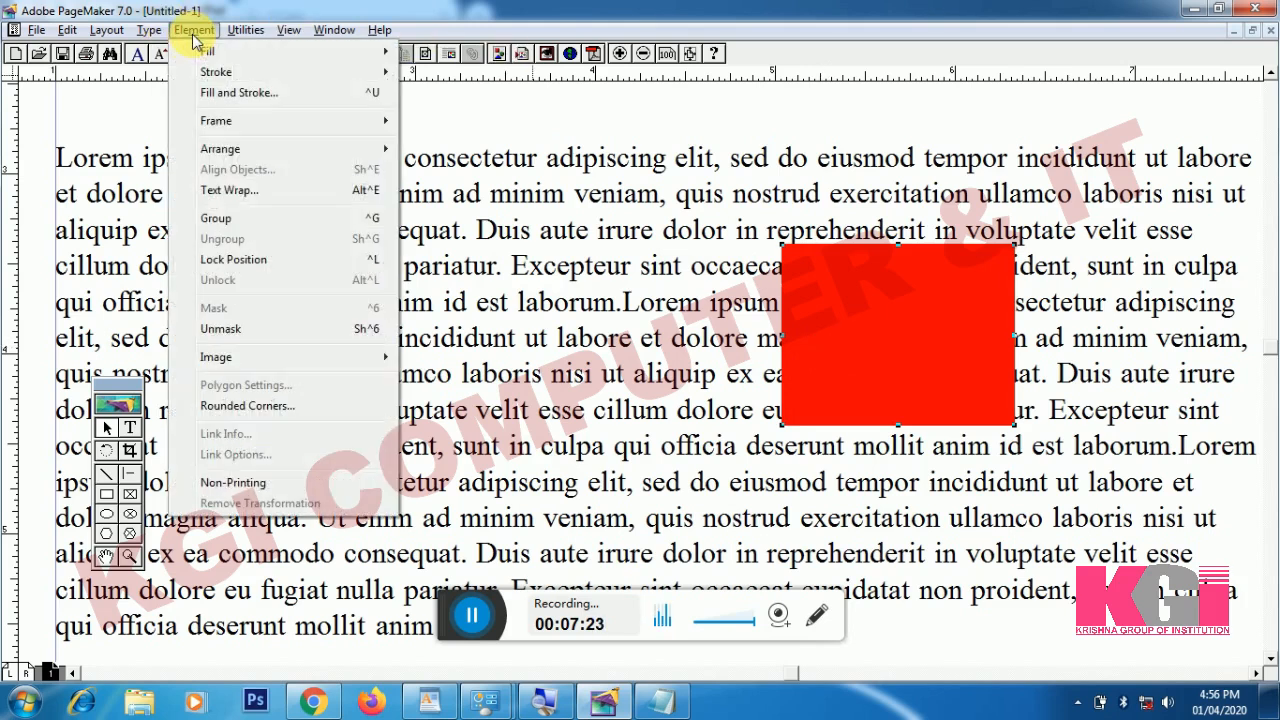
left_click(240, 191)
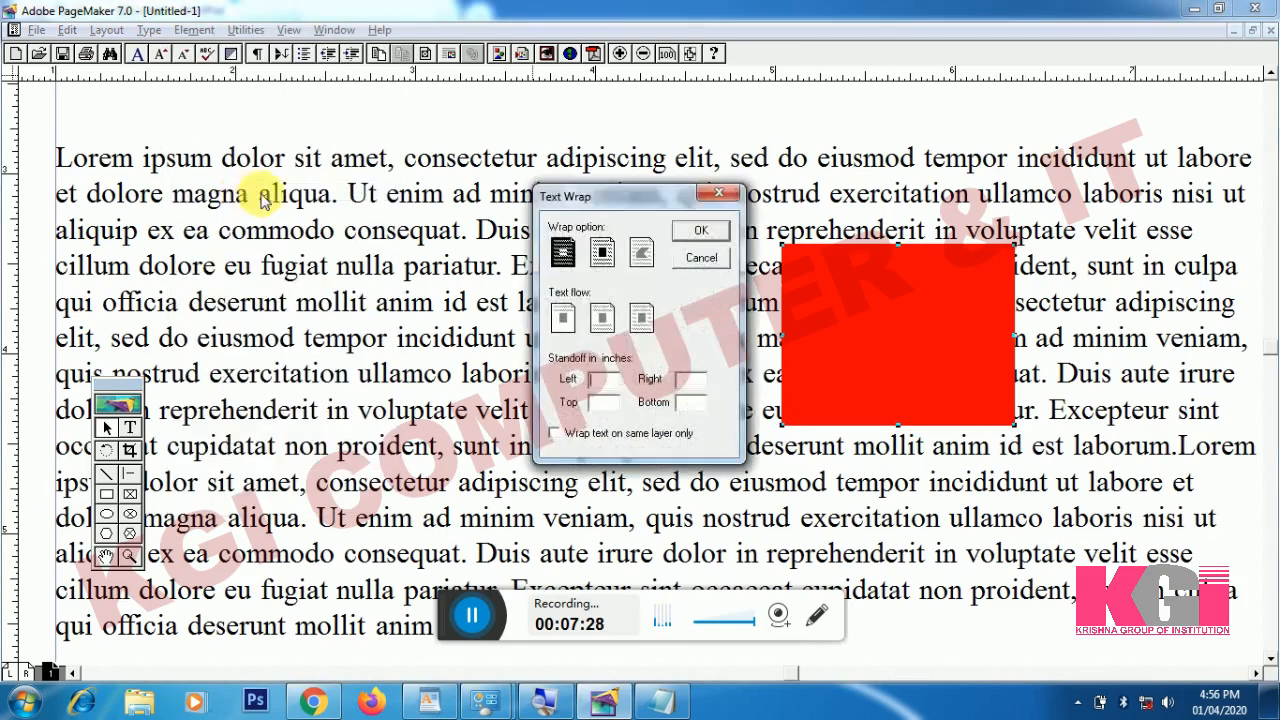
left_click(602, 256)
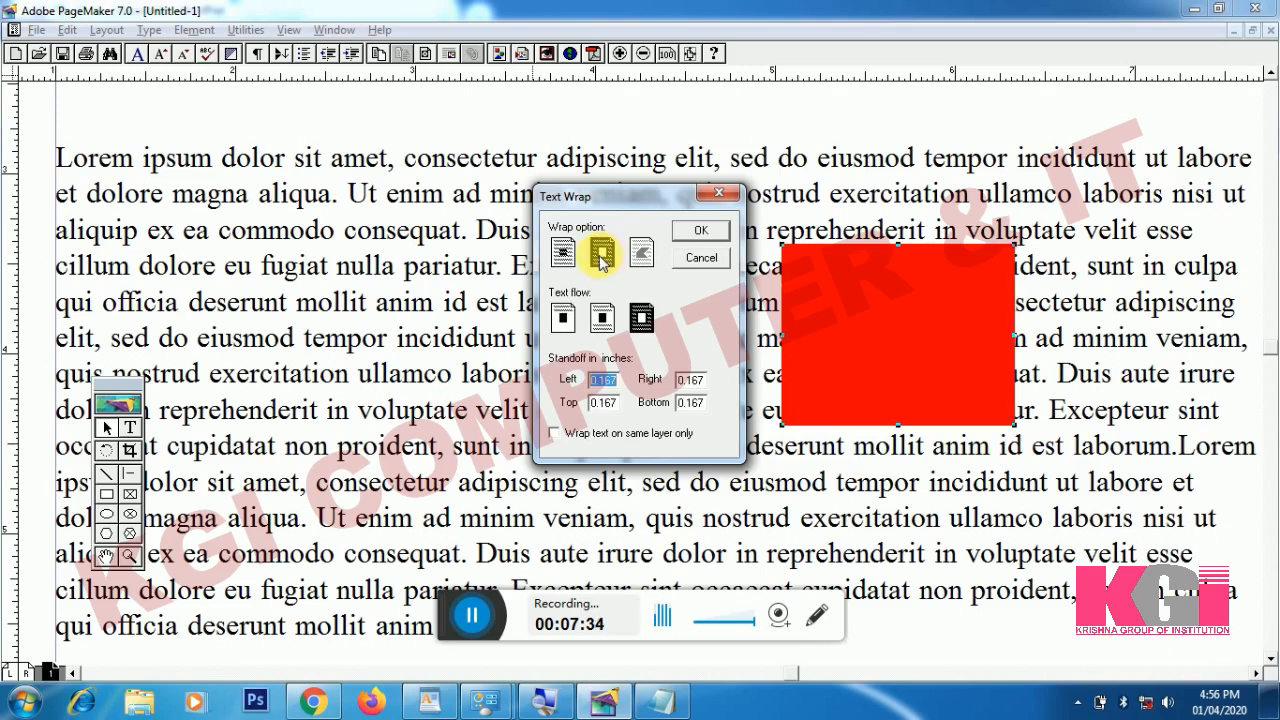
left_click(566, 316)
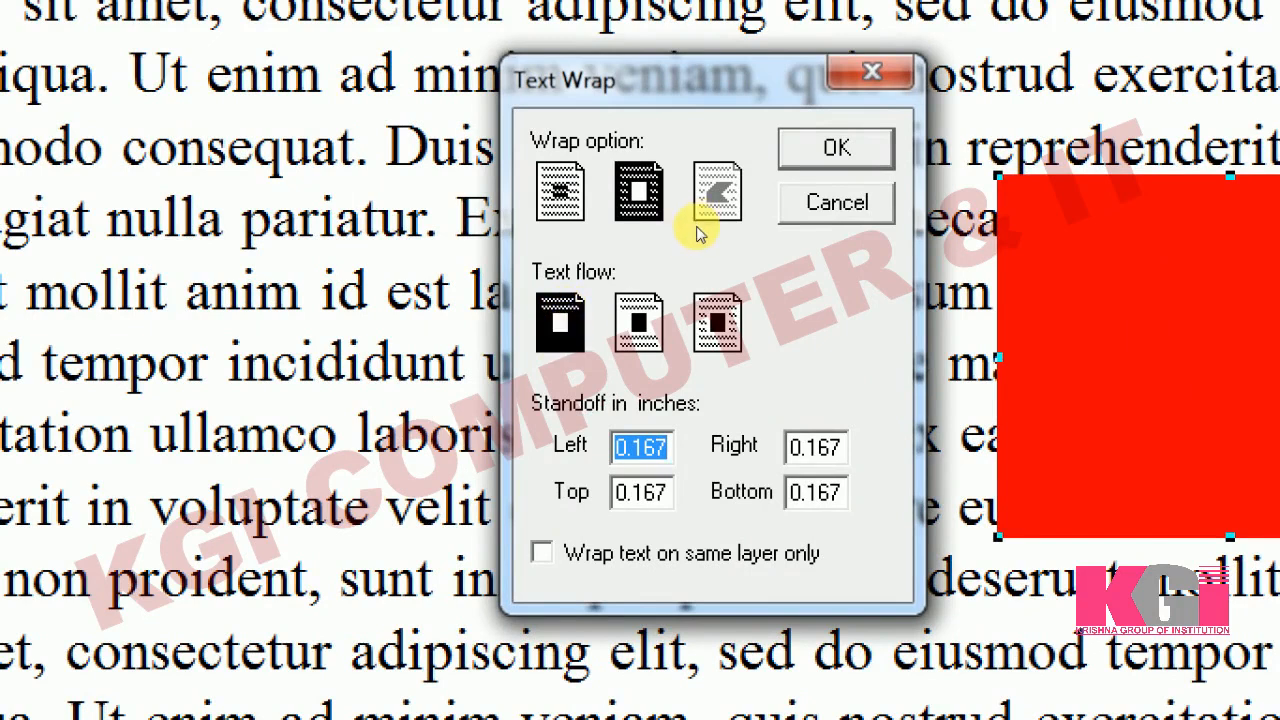
key("Return")
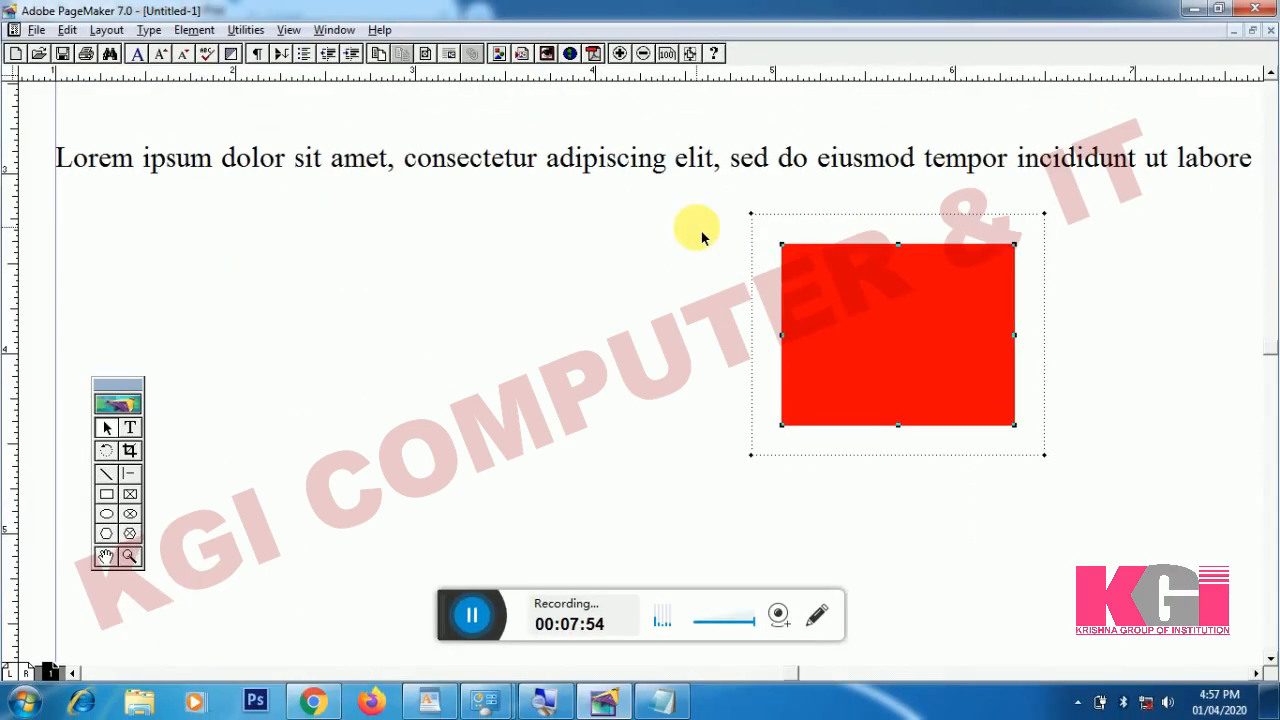
- Move the wrapped rectangle down and slightly back up so that three lines of text fit above it
left_click(811, 275)
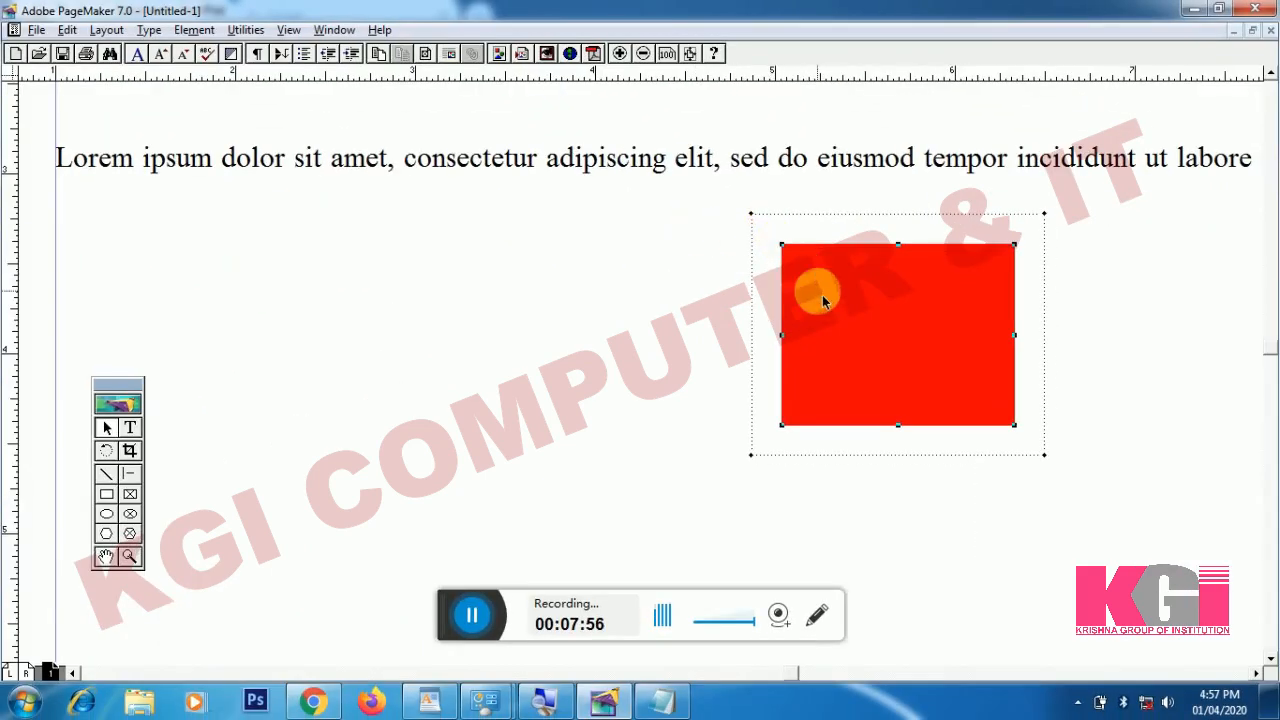
left_click_drag(832, 303, 834, 410)
left_click_drag(836, 410, 846, 363)
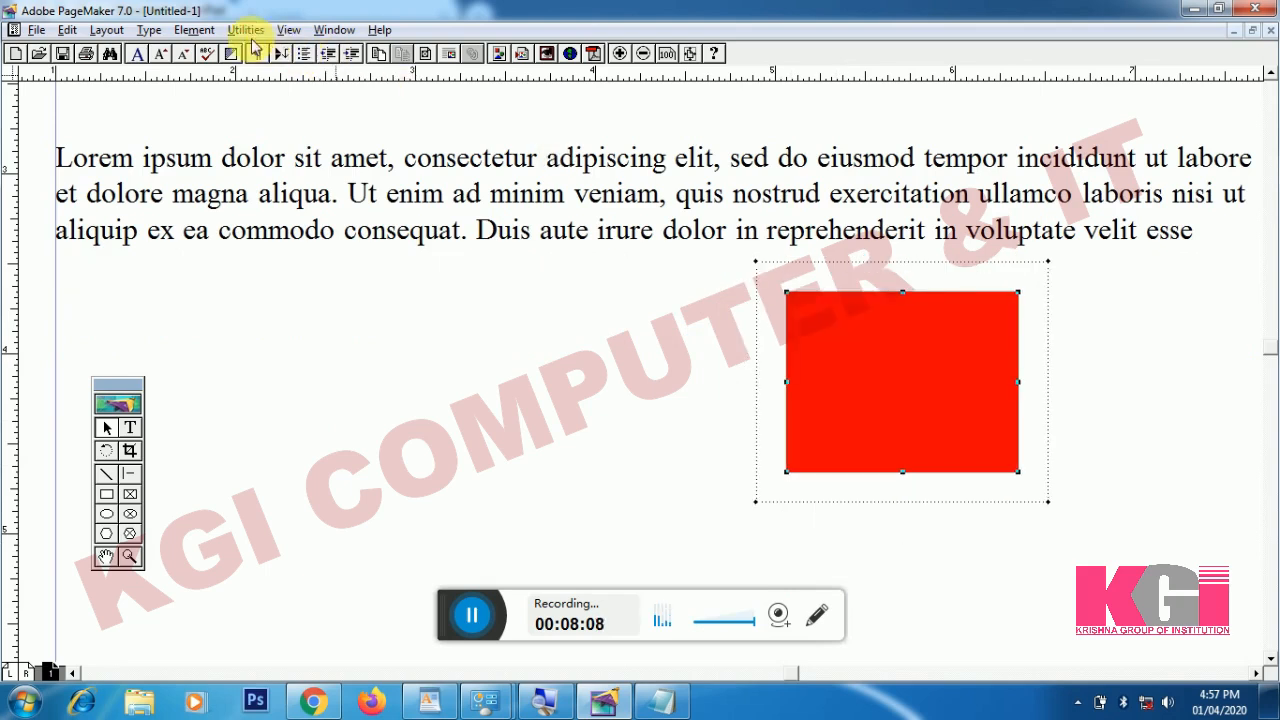
- Change the rectangle's text flow so the text skips over it and continues below, and move the rectangle to the center of the gap
left_click(205, 29)
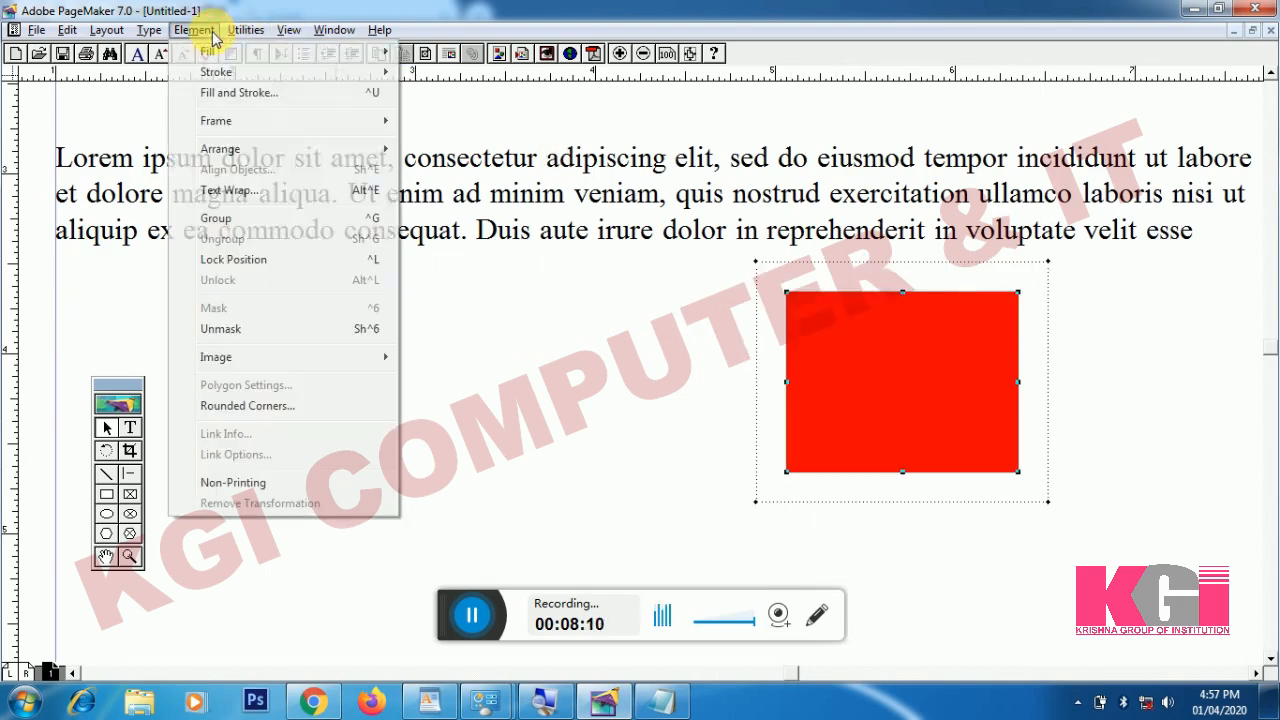
left_click(258, 191)
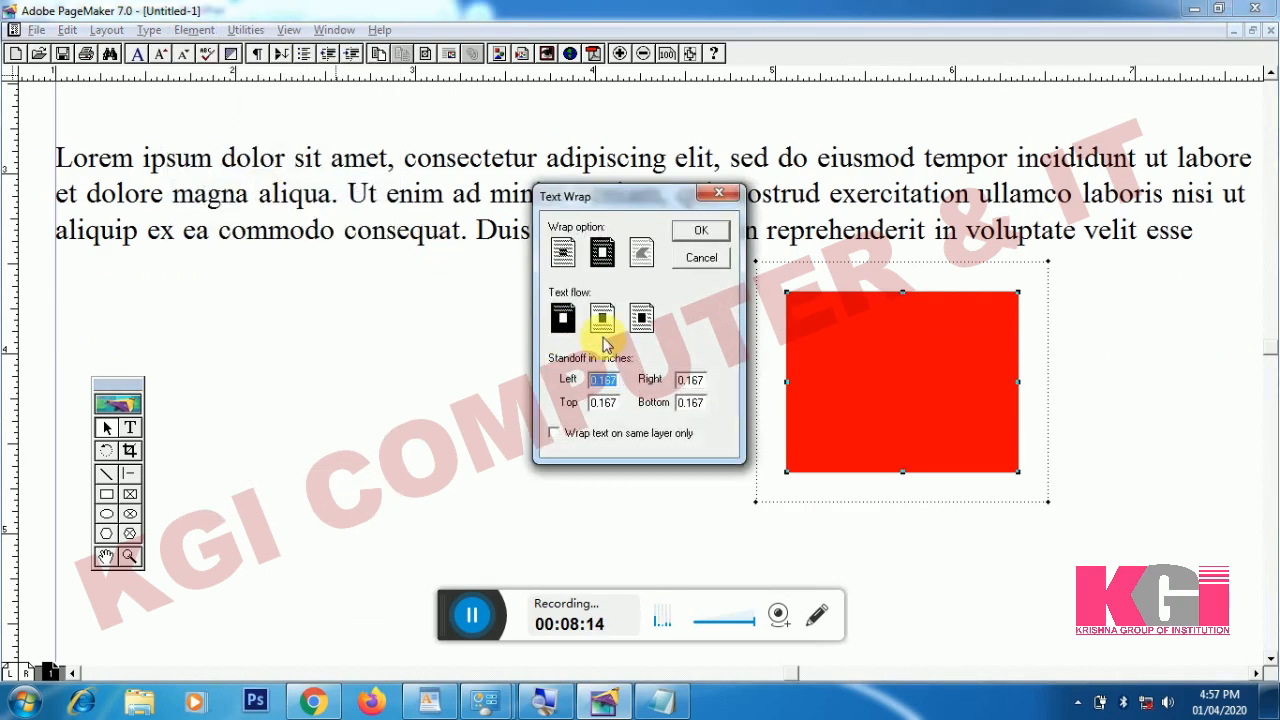
left_click(603, 322)
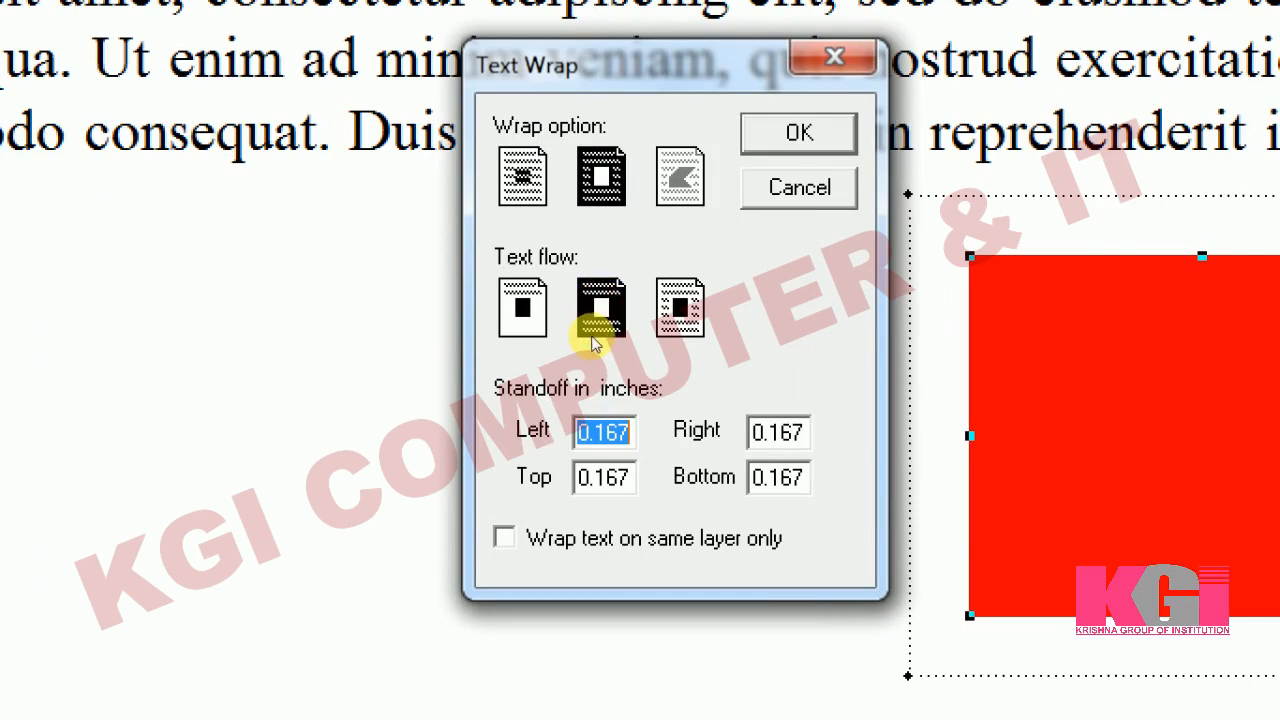
left_click(700, 226)
key("Escape")
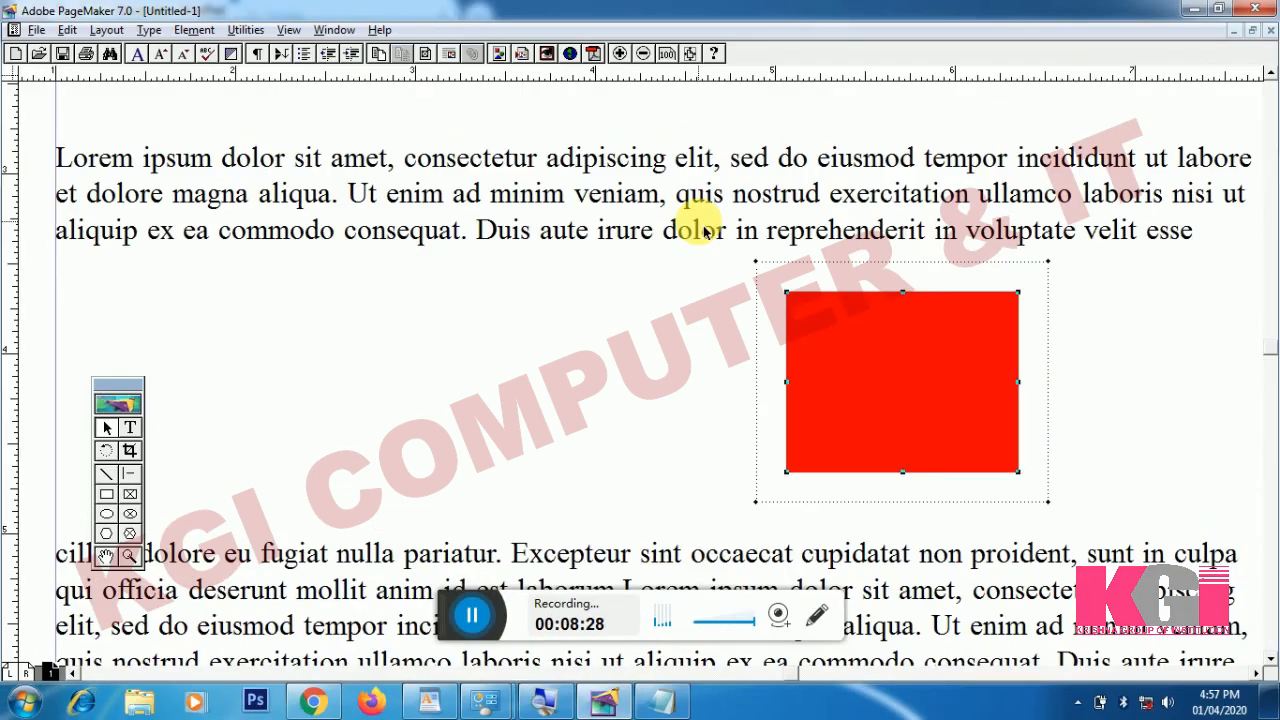
left_click(931, 335)
left_click_drag(925, 339, 752, 401)
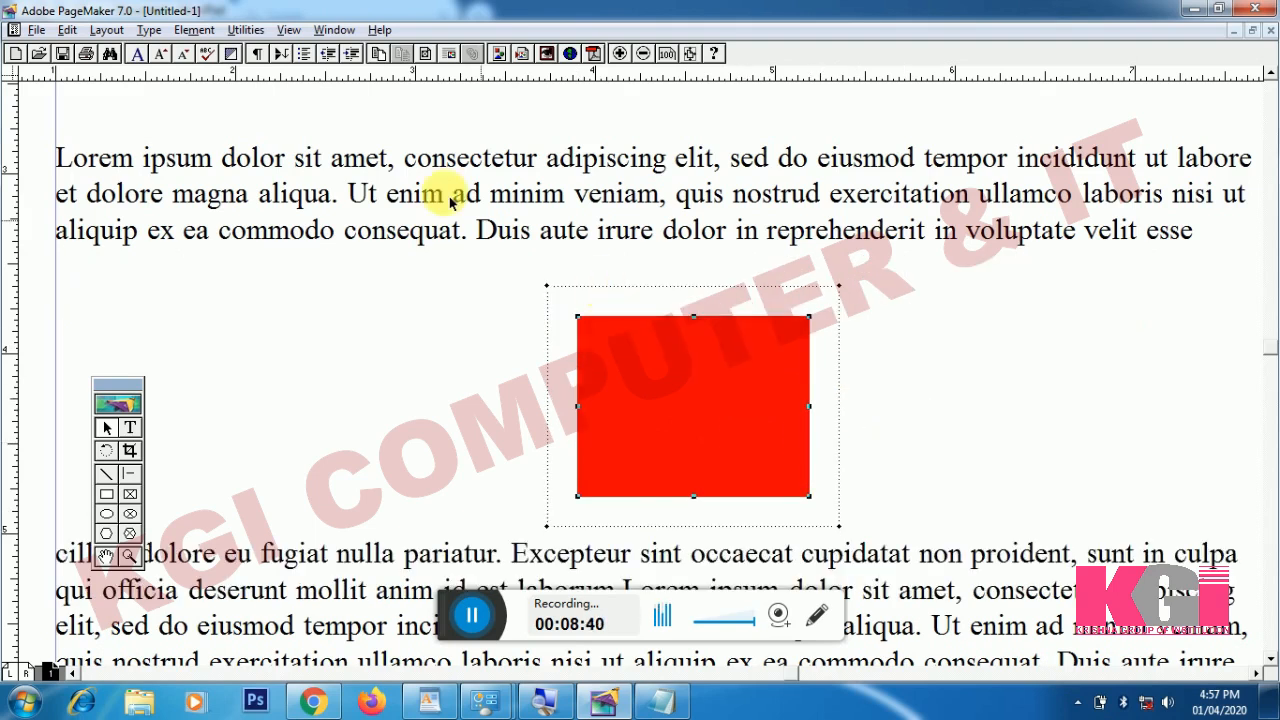
- Change the rectangle's text flow so that the text wraps around all sides of it
left_click(197, 30)
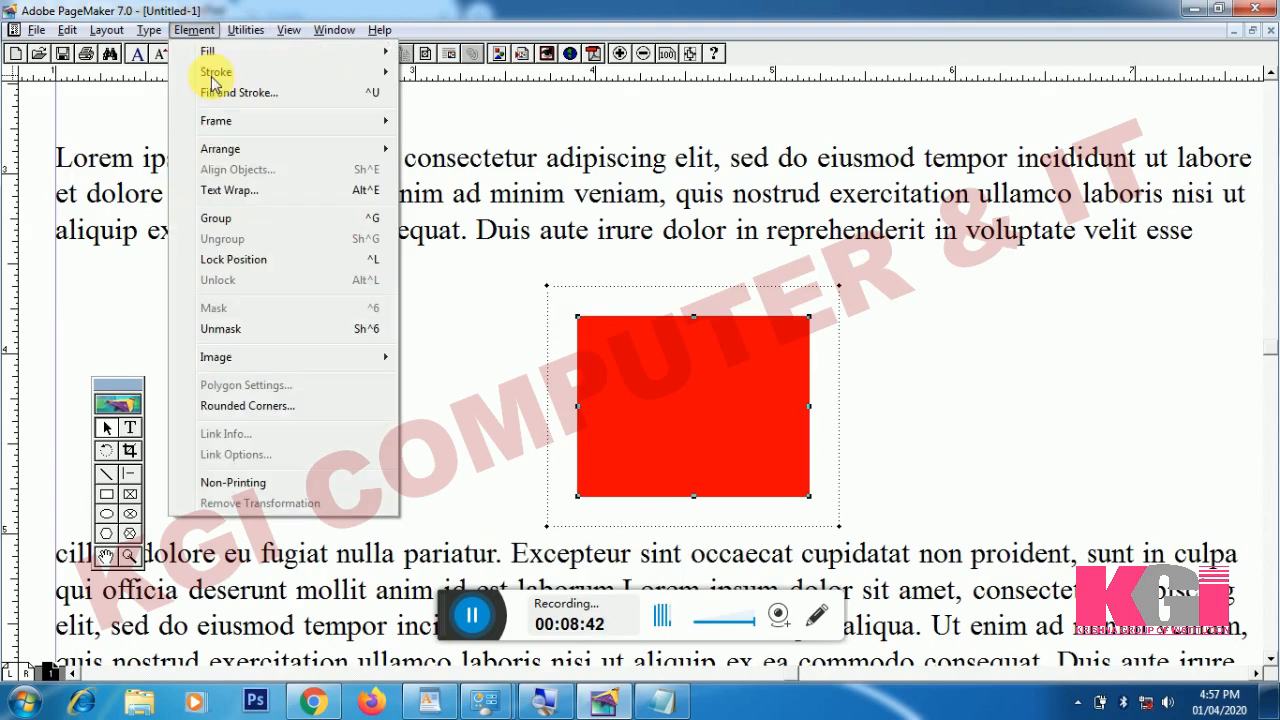
left_click(230, 190)
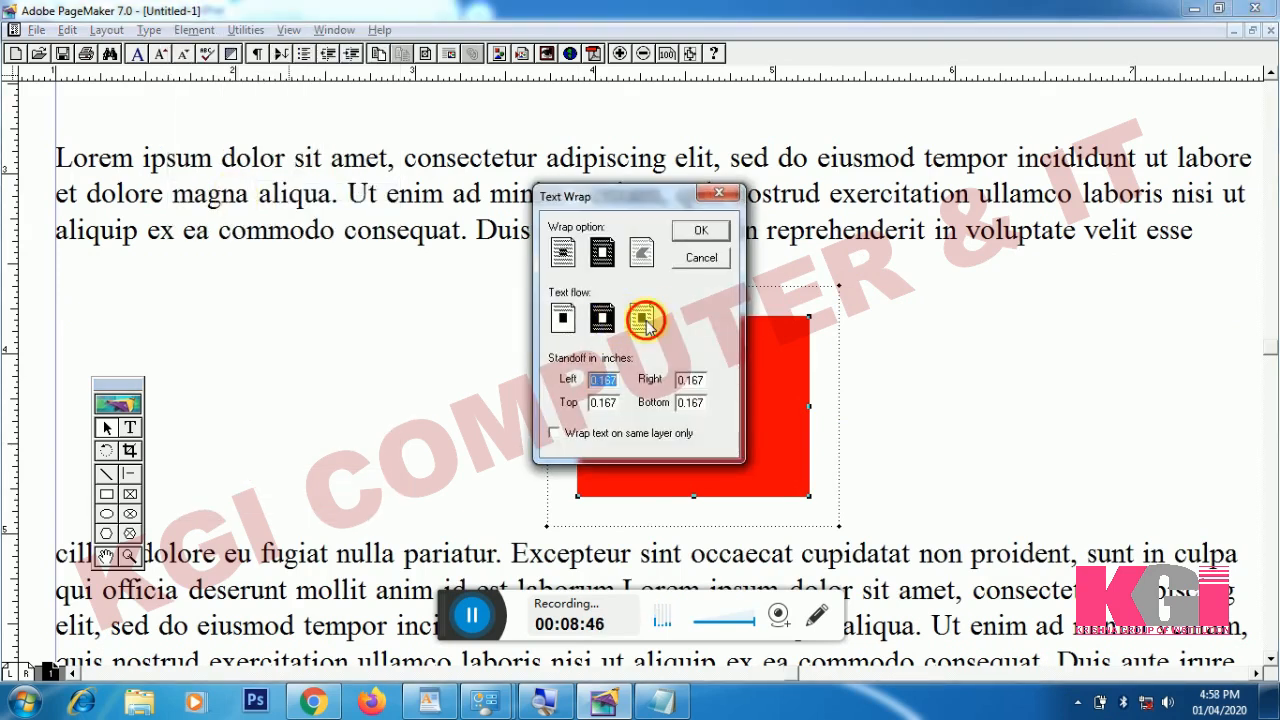
left_click(645, 320)
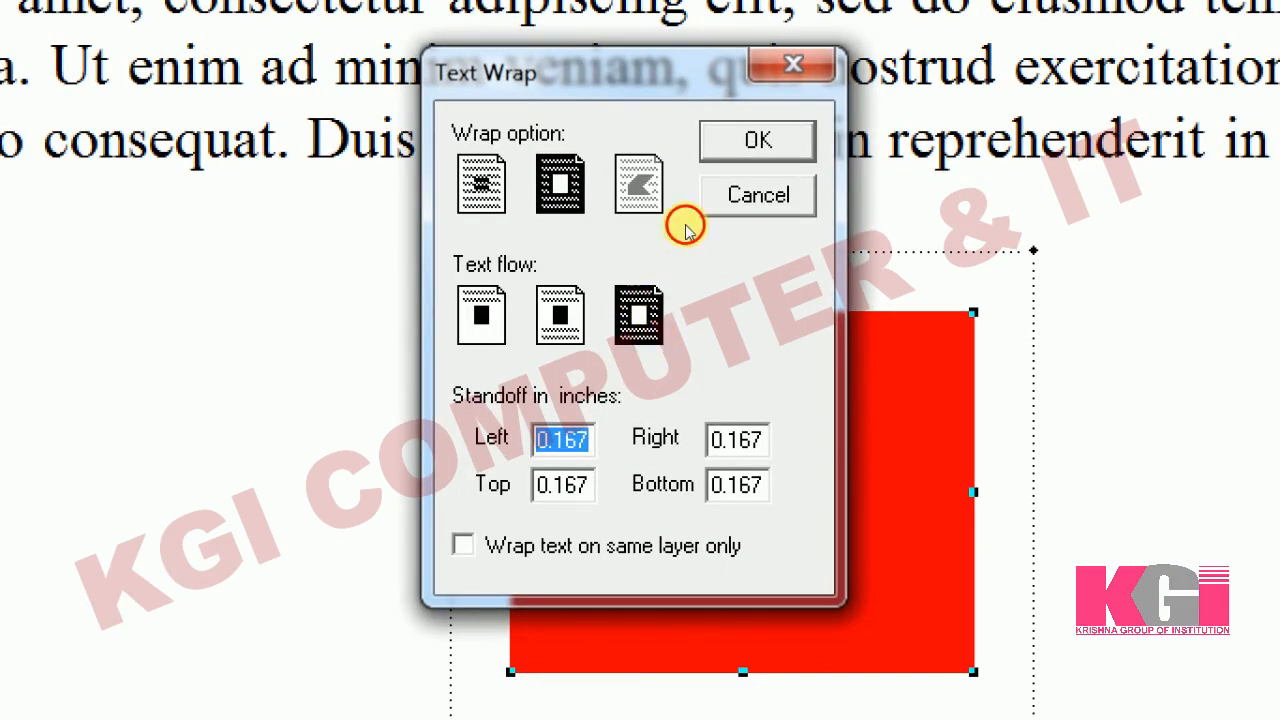
key("Return")
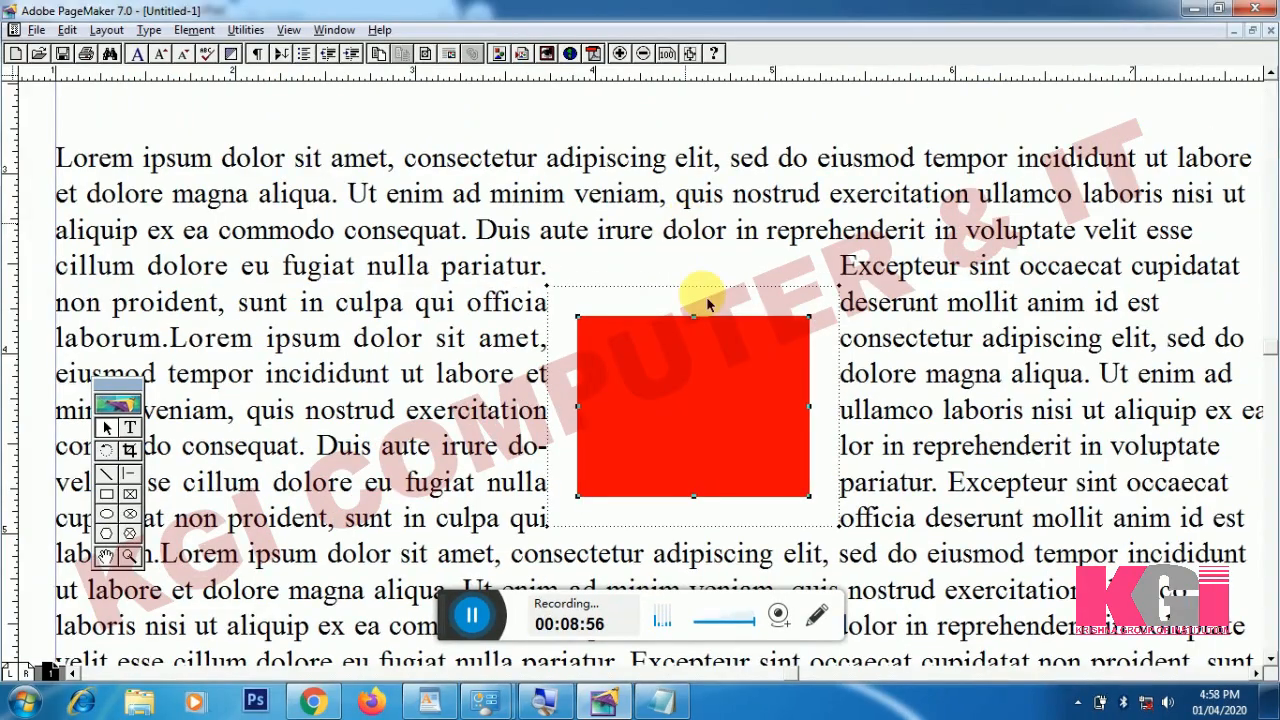
- Try the wrapped rectangle at the left edge and the center of the paragraph, and end with it on the right side
left_click_drag(728, 405, 401, 346)
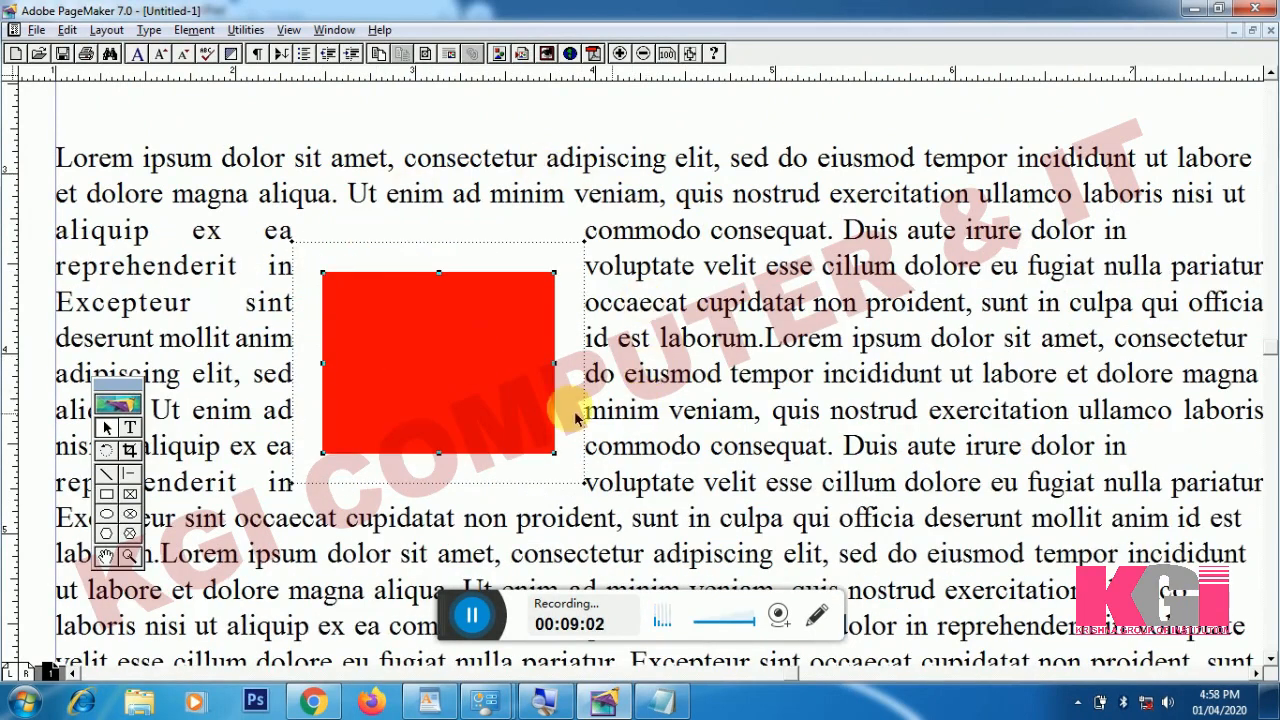
left_click_drag(517, 397, 281, 383)
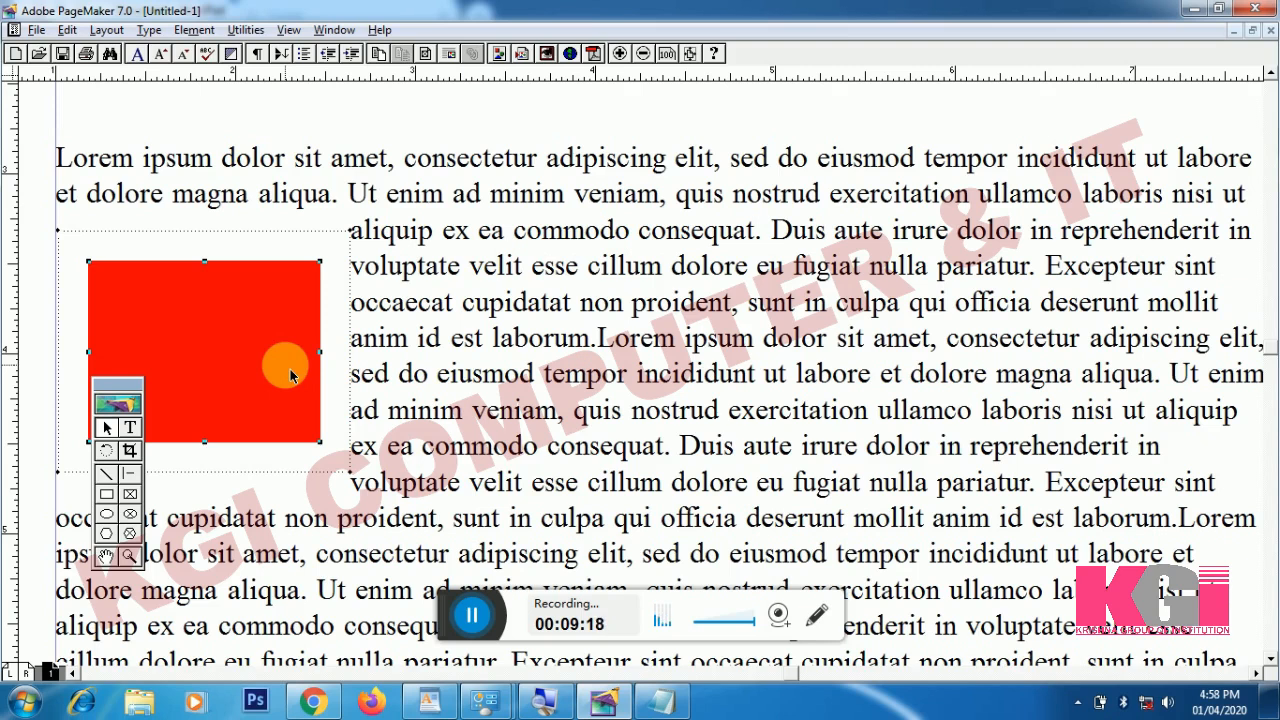
left_click_drag(290, 375, 663, 371)
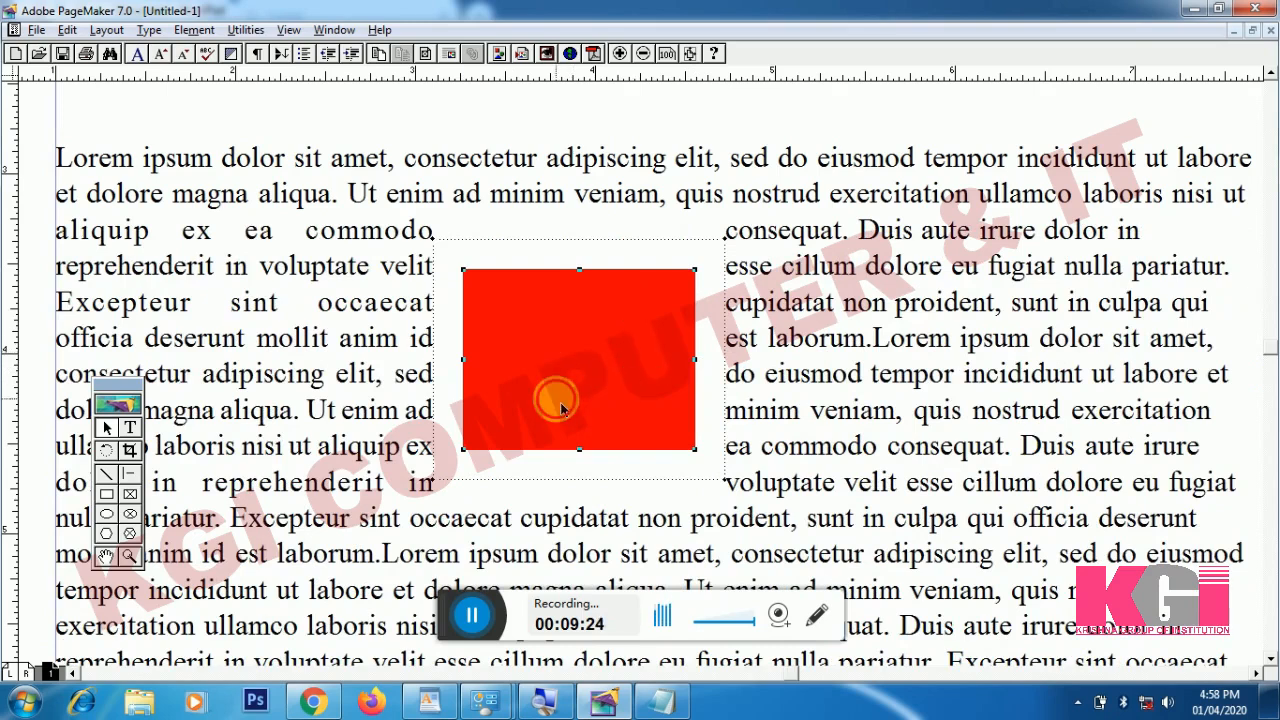
left_click_drag(561, 408, 848, 401)
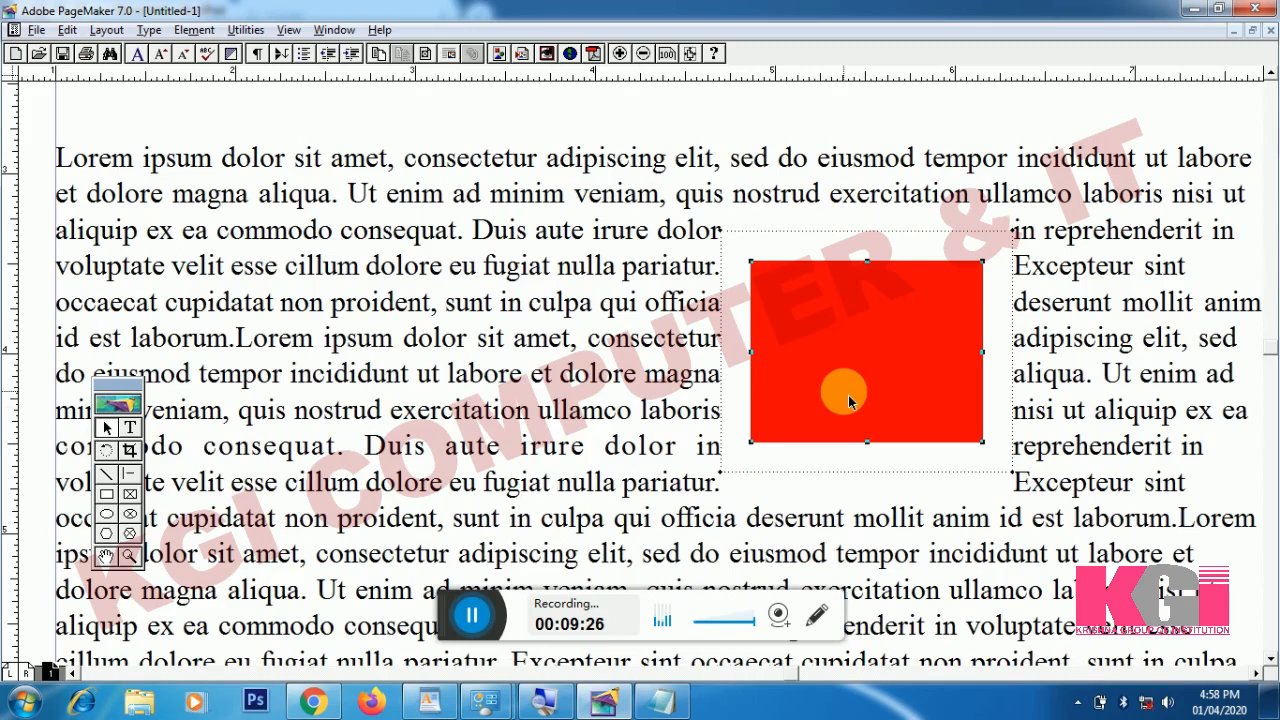